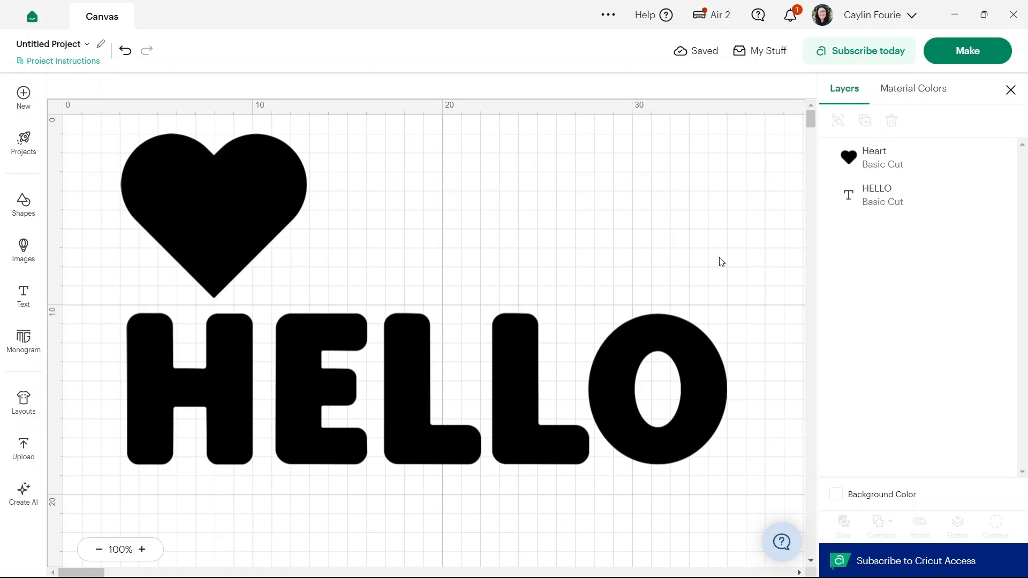
- Upload the Pattern image from the Downloads folder as a pattern, keeping its default name, and close the uploads view
click(22, 449)
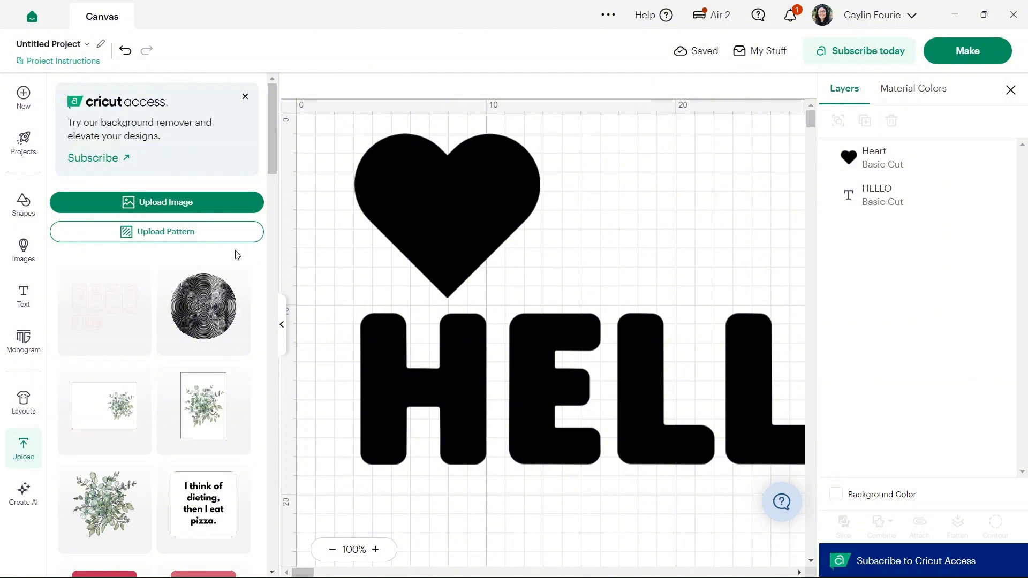
click(190, 234)
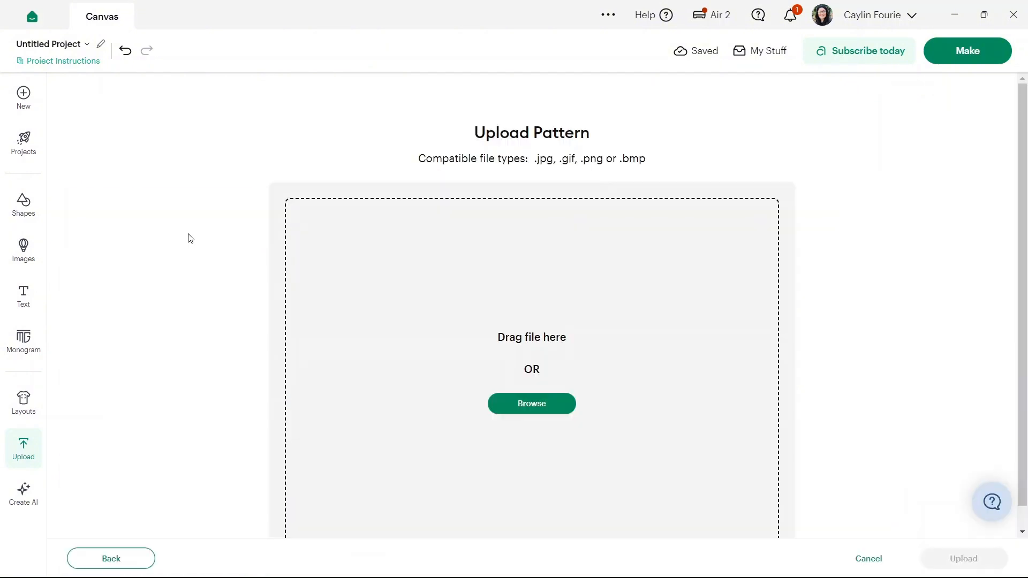
click(539, 404)
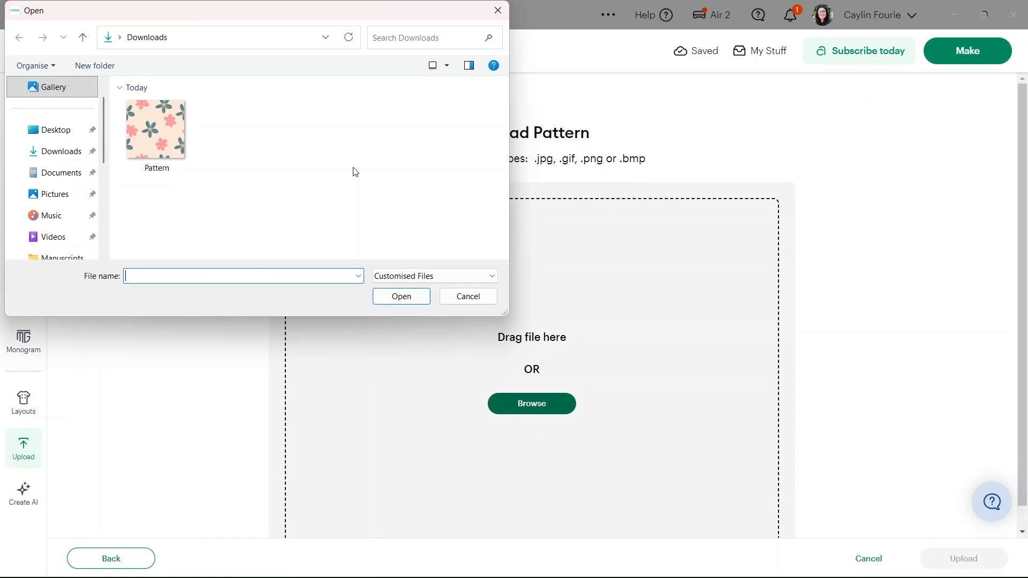
double_click(164, 134)
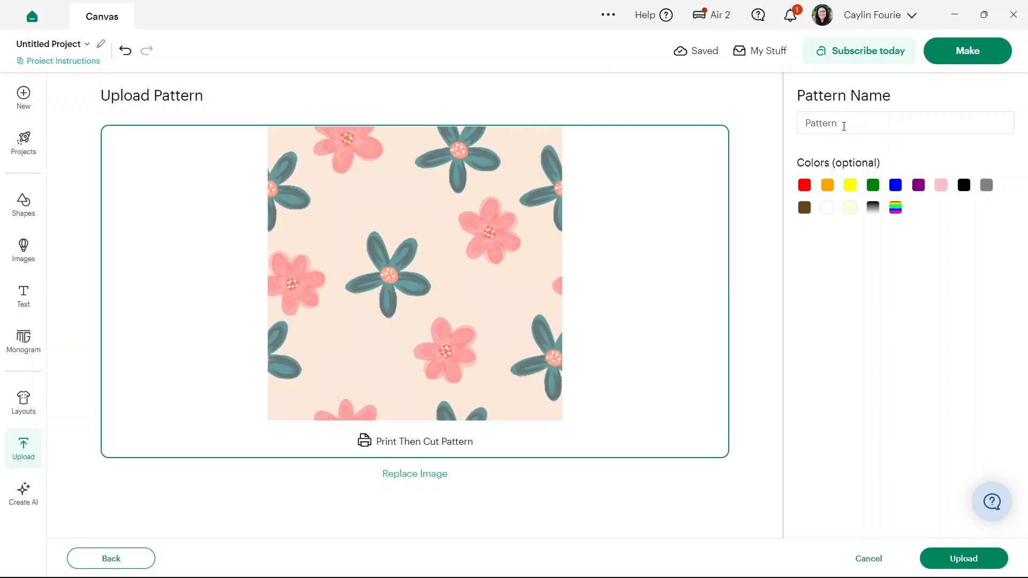
click(959, 556)
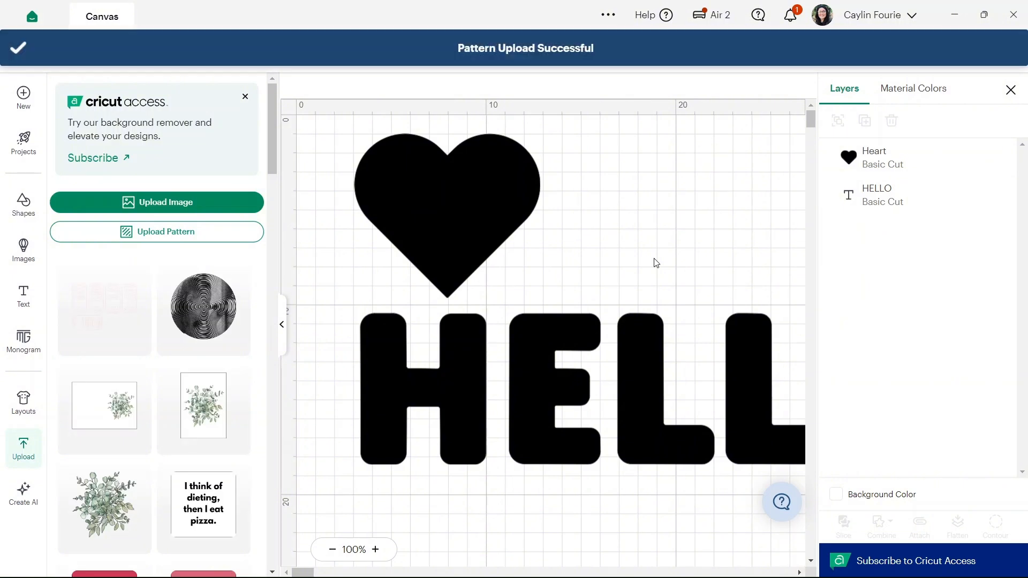
click(282, 337)
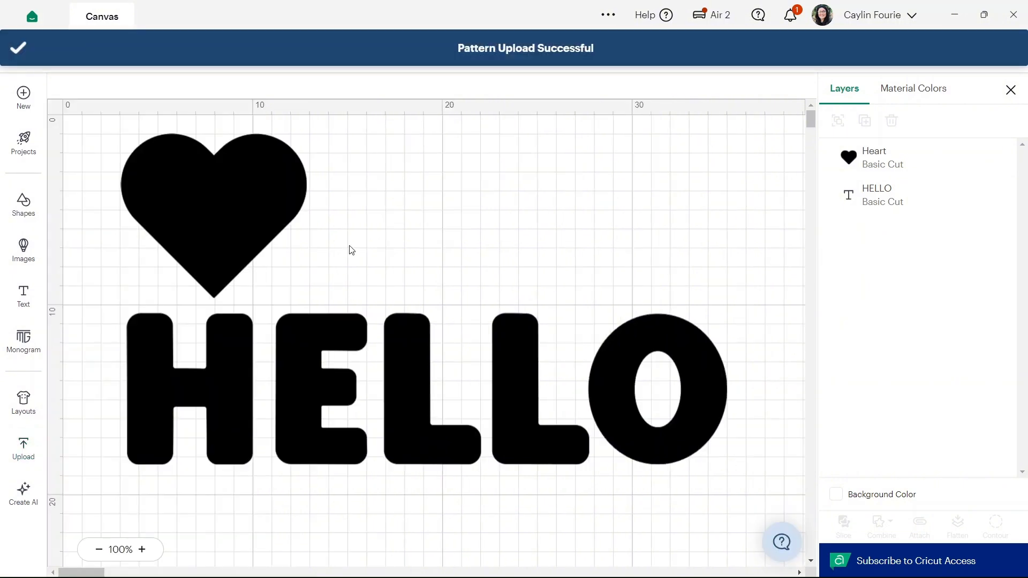
- Change the heart to Print Then Cut and fill it with the uploaded pink-and-teal floral pattern
click(268, 178)
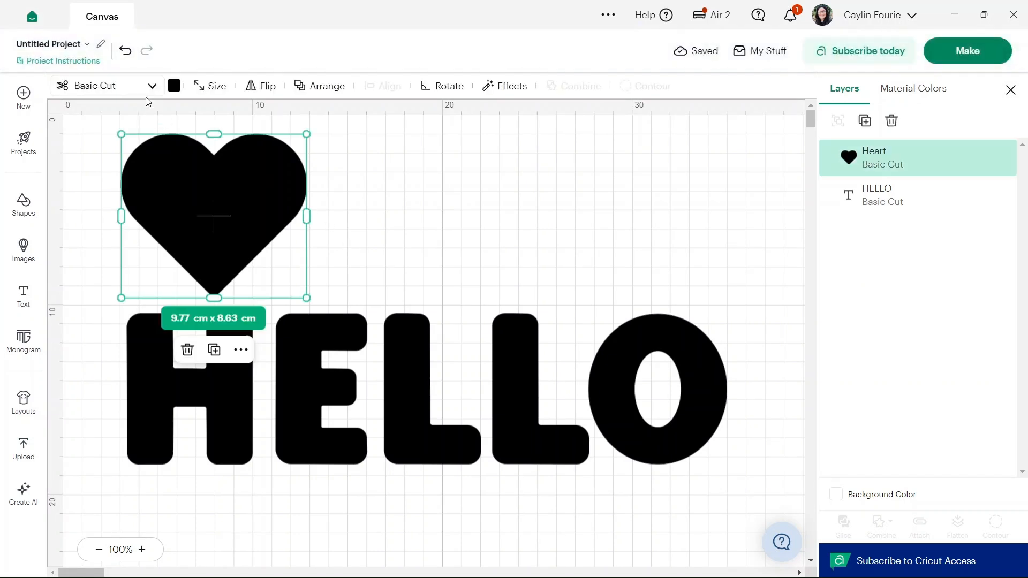
click(152, 88)
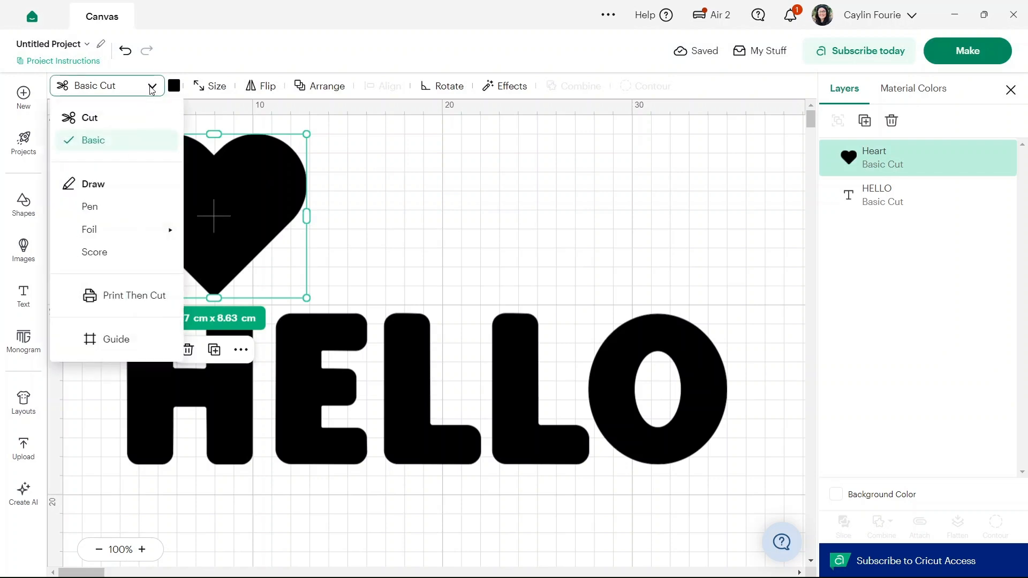
click(127, 301)
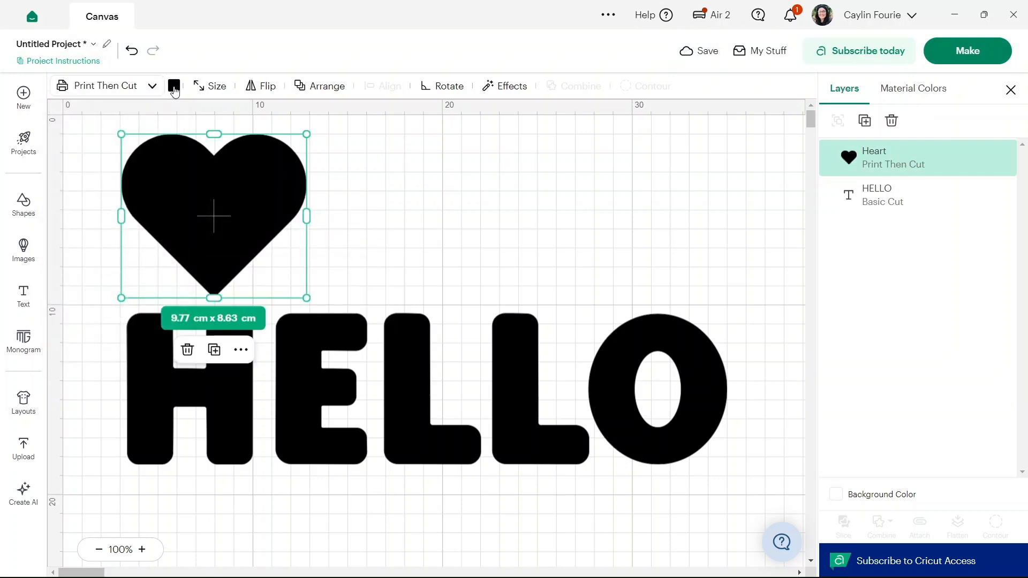
click(174, 87)
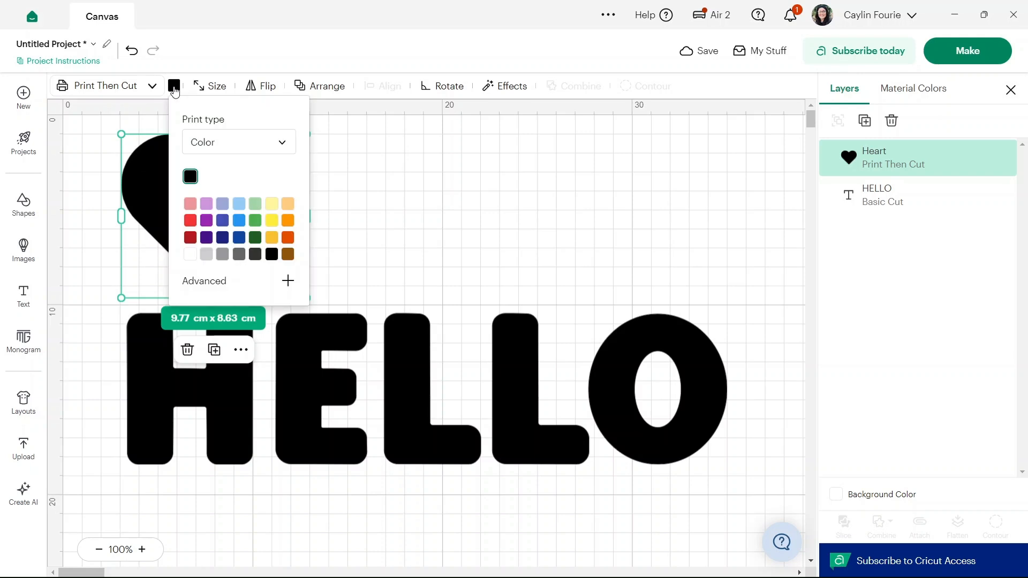
click(277, 149)
click(254, 201)
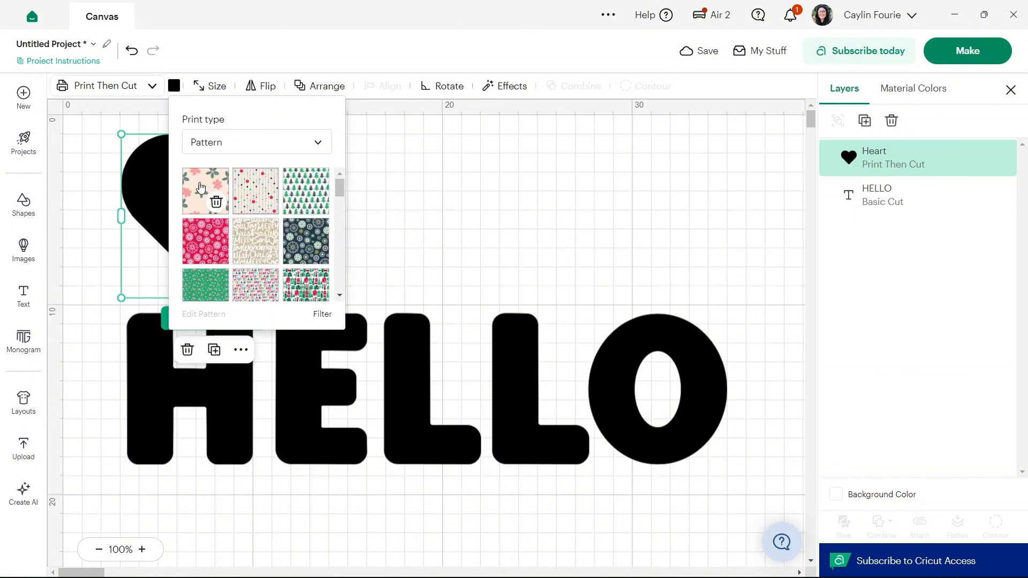
click(200, 188)
click(571, 223)
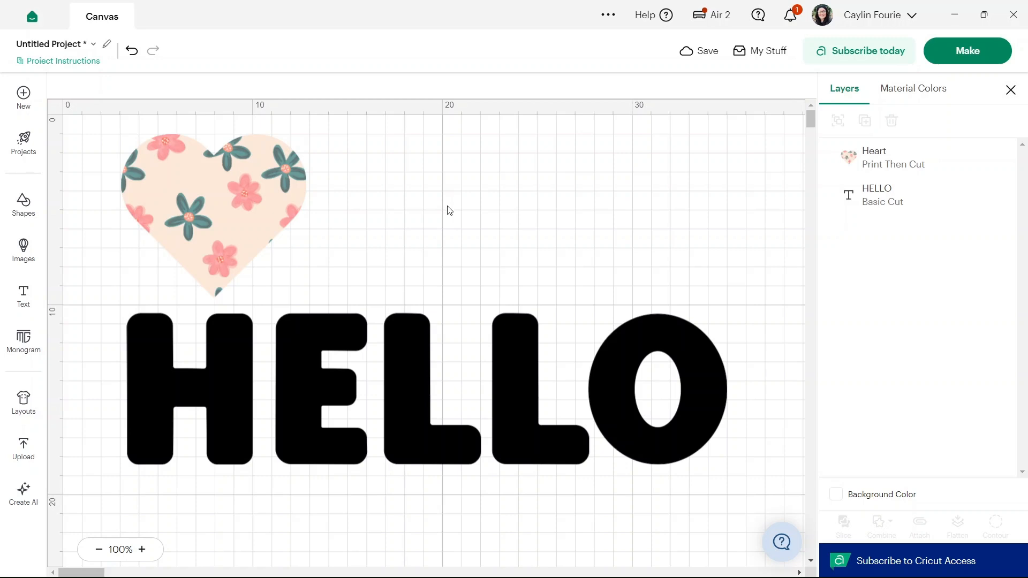
- Ungroup the HELLO text into five separate letters and deselect them
click(422, 357)
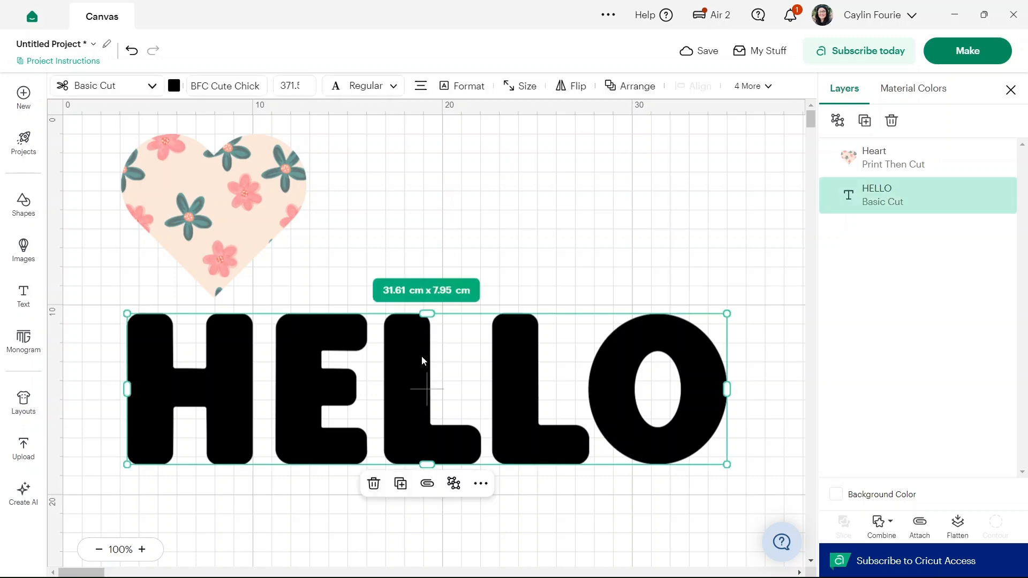
right_click(422, 356)
click(464, 75)
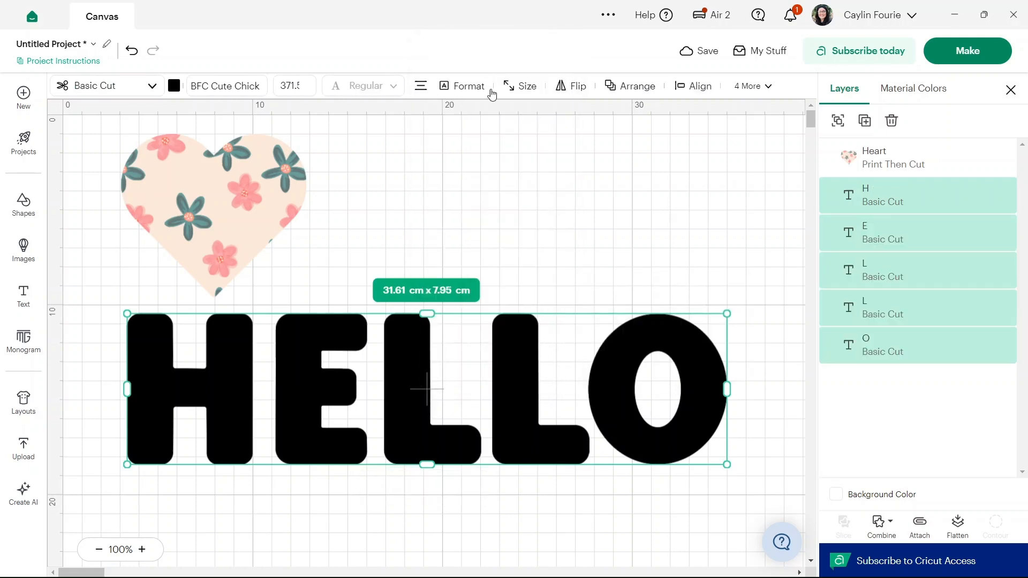
click(589, 214)
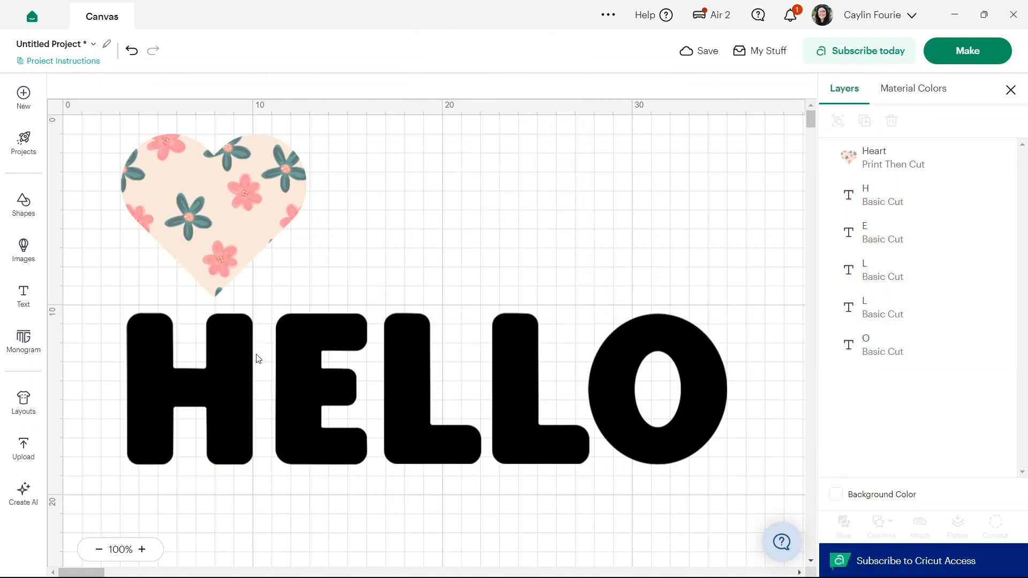
- Change the letter H to Print Then Cut and fill it with the beige Christmas lettering pattern
click(243, 378)
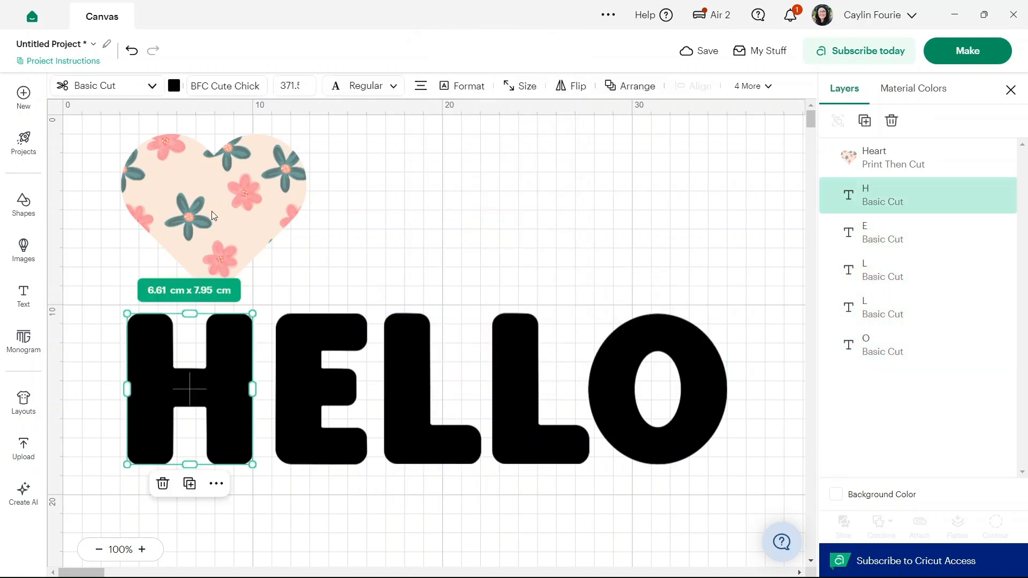
click(150, 88)
click(151, 300)
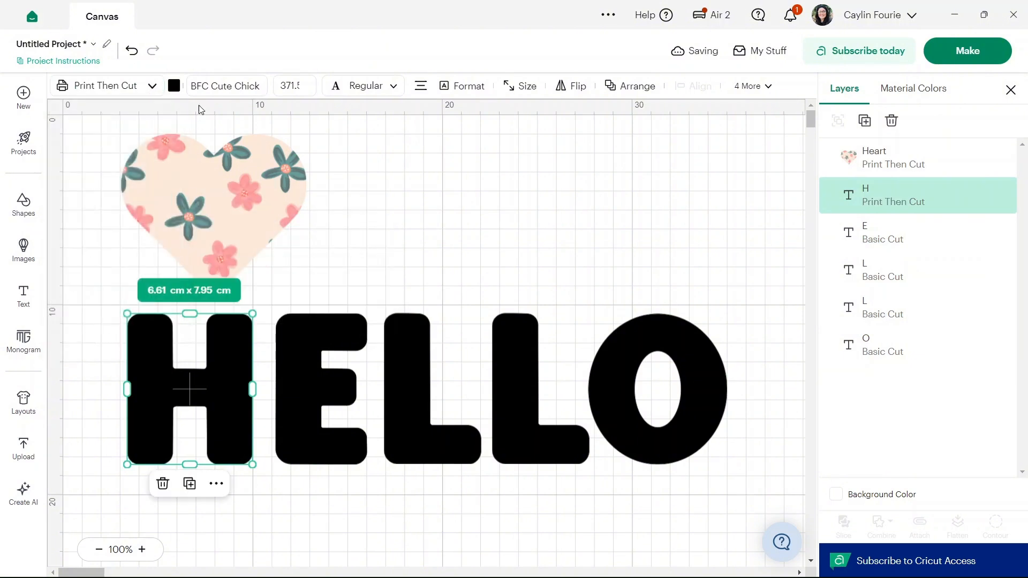
click(174, 85)
click(244, 144)
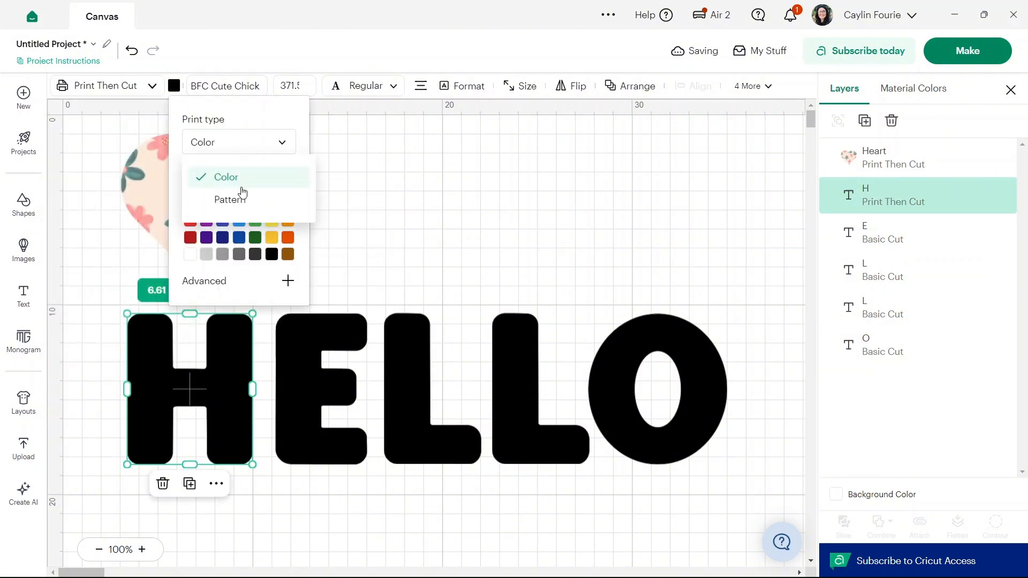
click(238, 198)
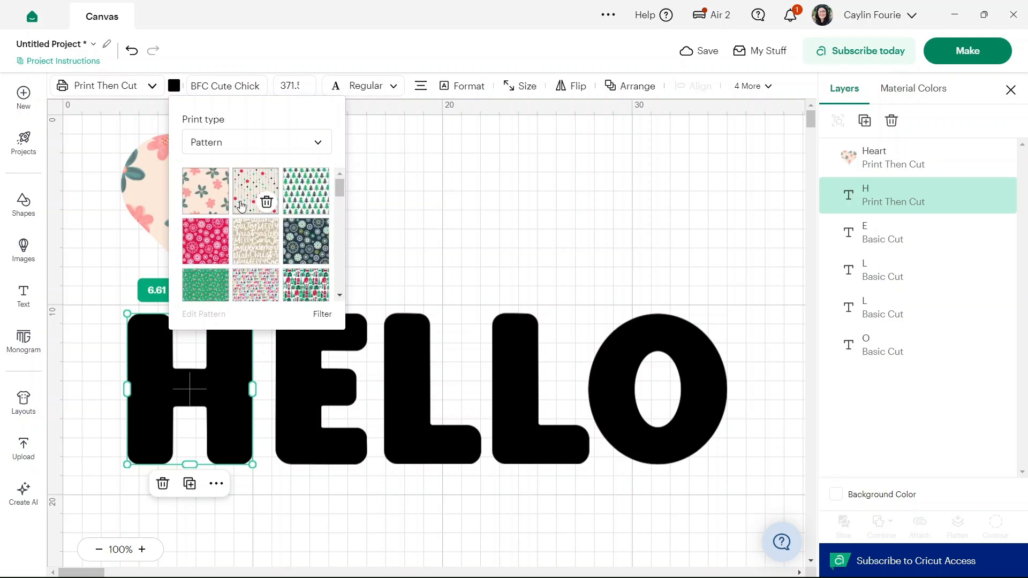
click(256, 241)
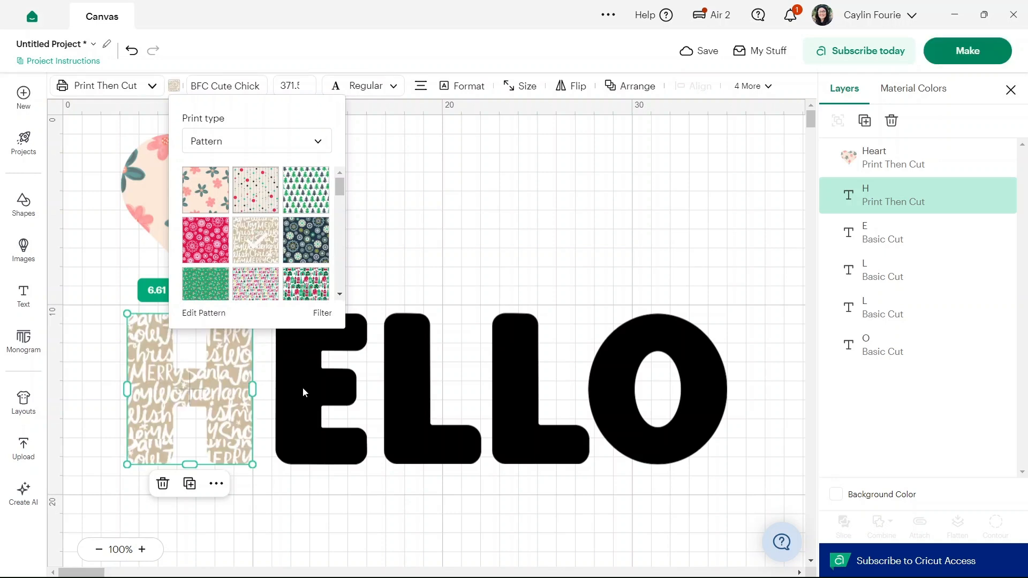
- Change the letter E to Print Then Cut and fill it with the uploaded floral pattern
click(321, 388)
click(152, 86)
click(153, 297)
click(174, 85)
click(243, 142)
click(238, 198)
click(208, 196)
- Change the first letter L to Print Then Cut and fill it with the crimson snowflake pattern
click(406, 386)
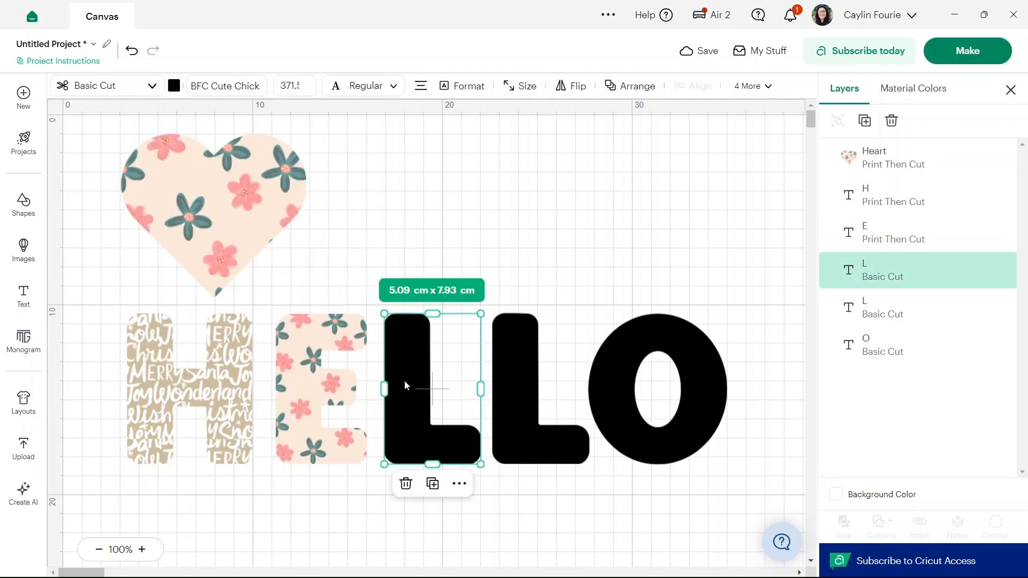
click(151, 85)
click(150, 297)
click(174, 85)
click(243, 143)
click(224, 199)
click(217, 252)
- Change the second letter L to Print Then Cut and fill it with the green reindeer patchwork pattern
click(514, 375)
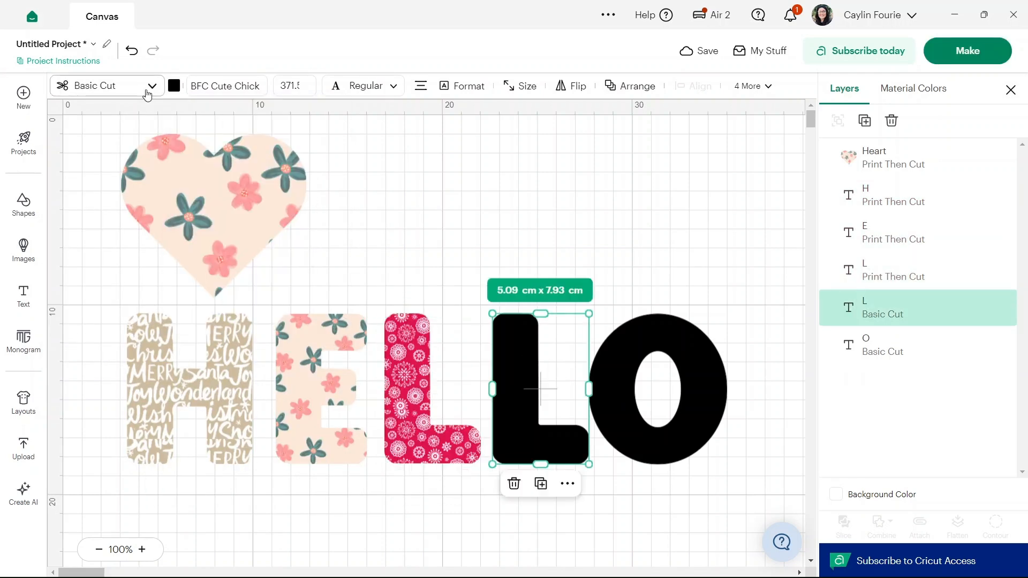
click(152, 86)
click(150, 297)
click(174, 86)
click(243, 141)
click(239, 198)
scroll(247, 231, down, 5)
scroll(248, 233, down, 1)
click(211, 210)
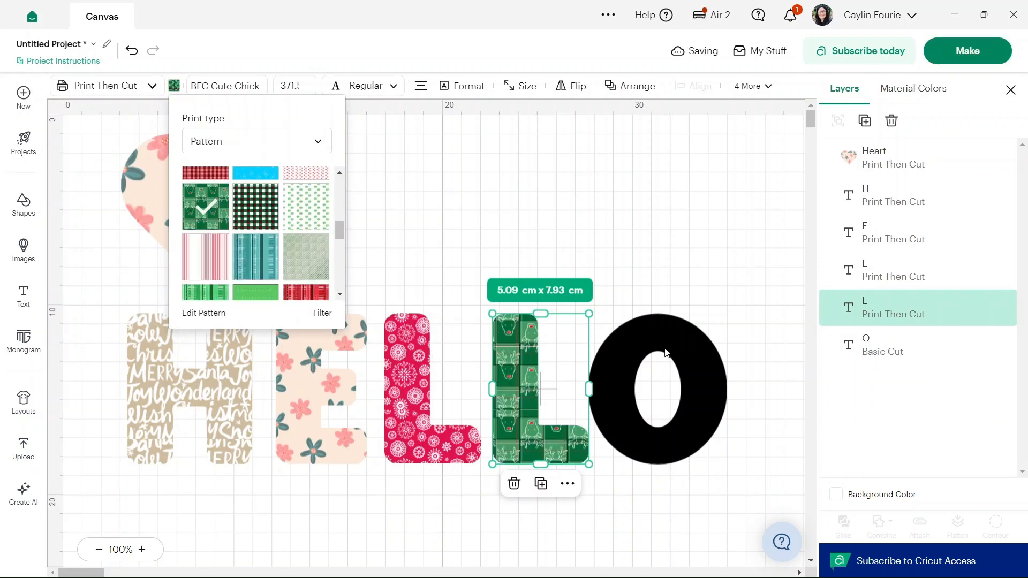
scroll(273, 239, down, 7)
scroll(273, 239, up, 1)
click(306, 194)
scroll(228, 249, up, 5)
scroll(228, 246, up, 2)
click(206, 286)
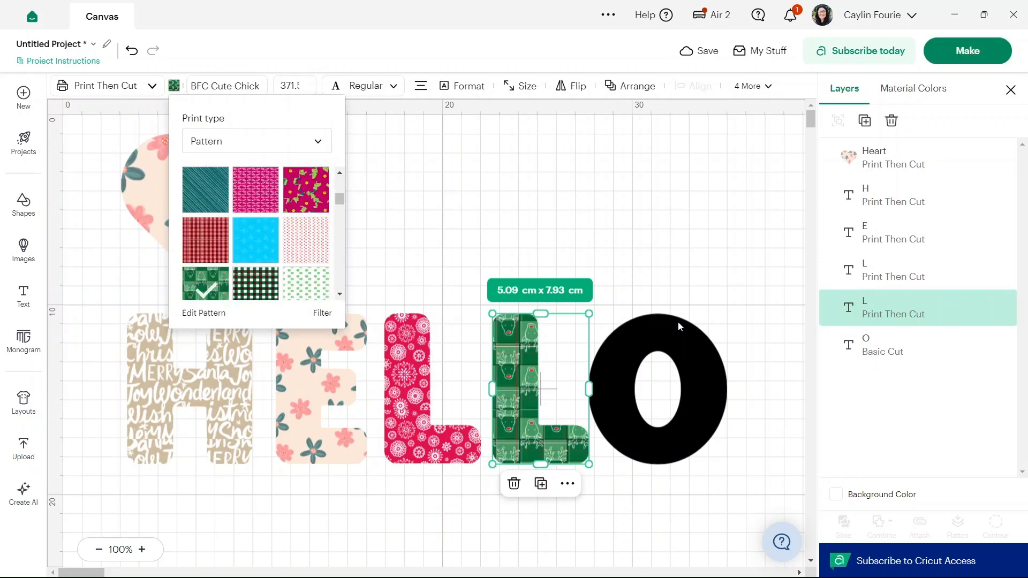
- Change the letter O to Print Then Cut and fill it with the green, white and red checked pattern
click(678, 332)
click(151, 86)
click(153, 296)
click(174, 86)
click(244, 143)
click(233, 199)
scroll(254, 200, down, 1)
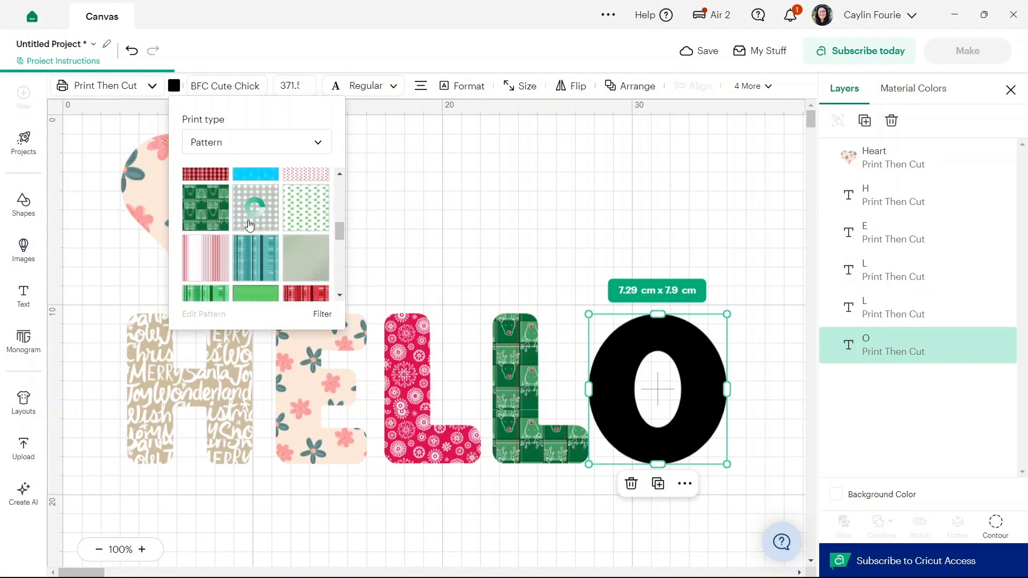
click(256, 215)
click(594, 213)
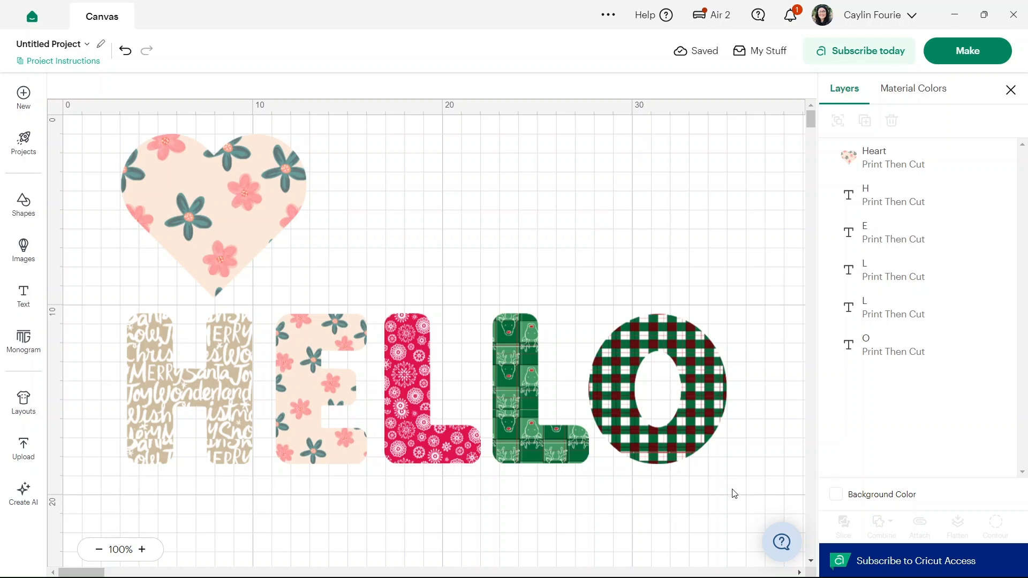
- Flatten the five patterned HELLO letters into one layer and try to proceed to making the project
drag(733, 491, 111, 301)
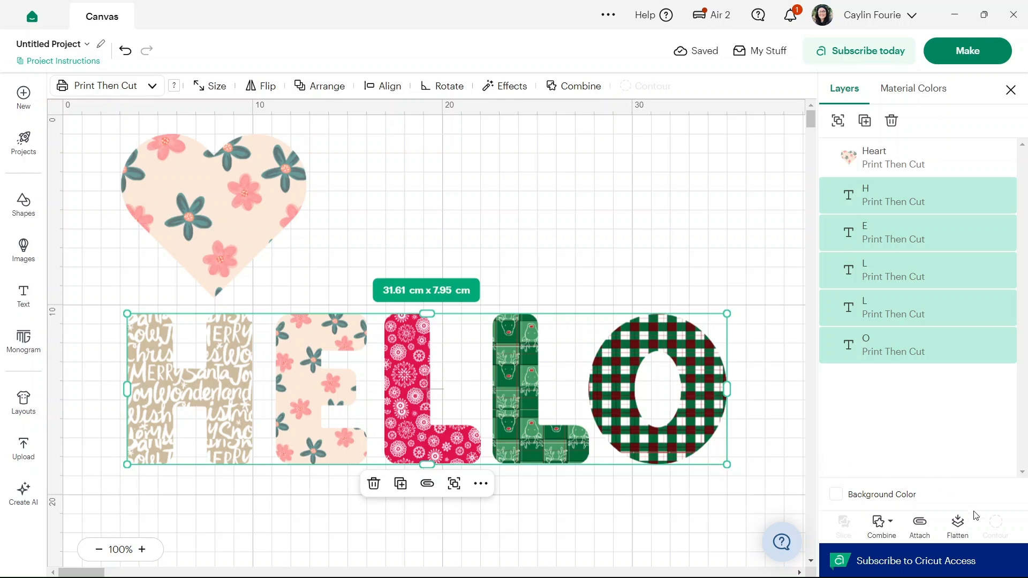
click(958, 526)
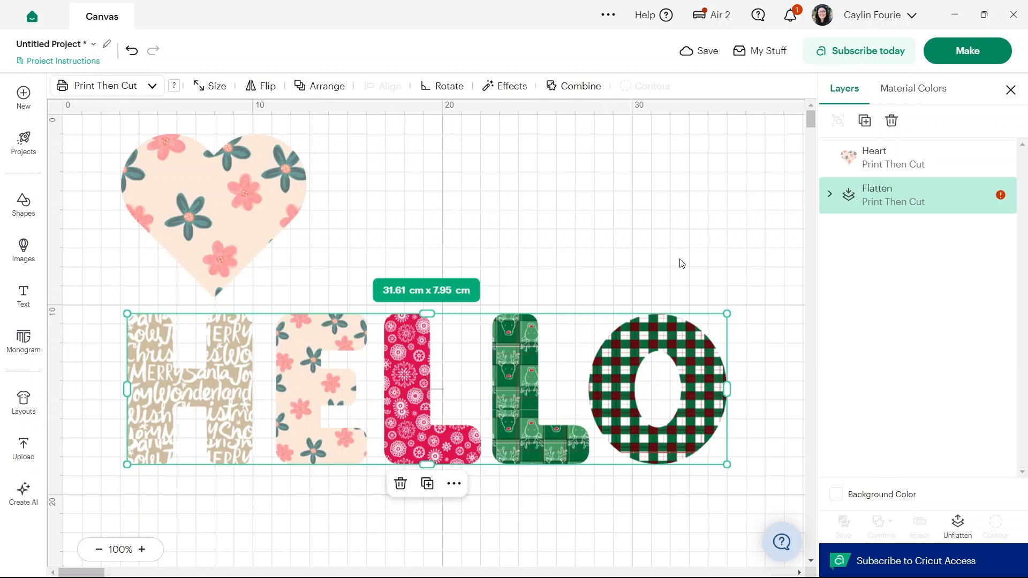
click(943, 57)
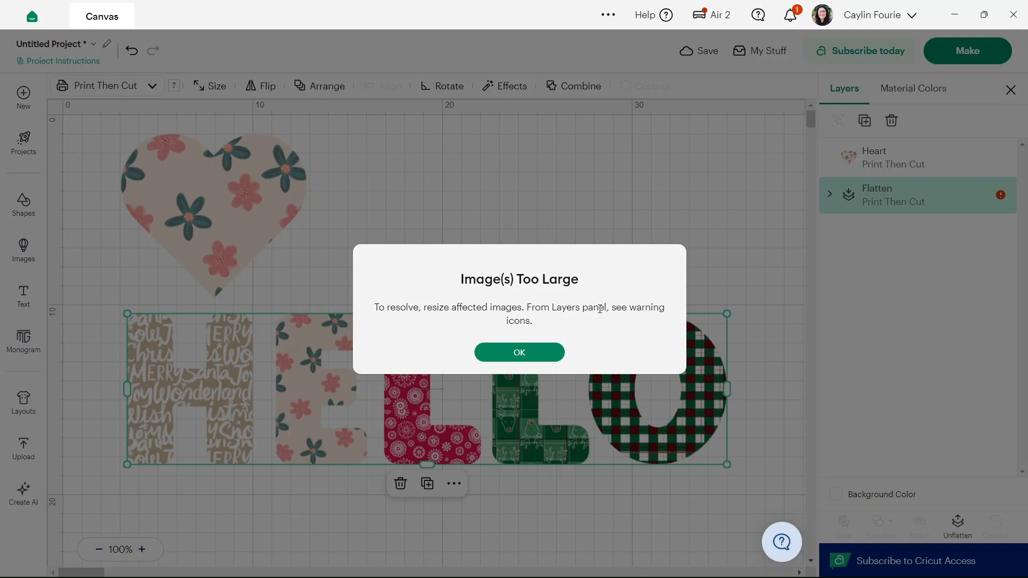
click(532, 358)
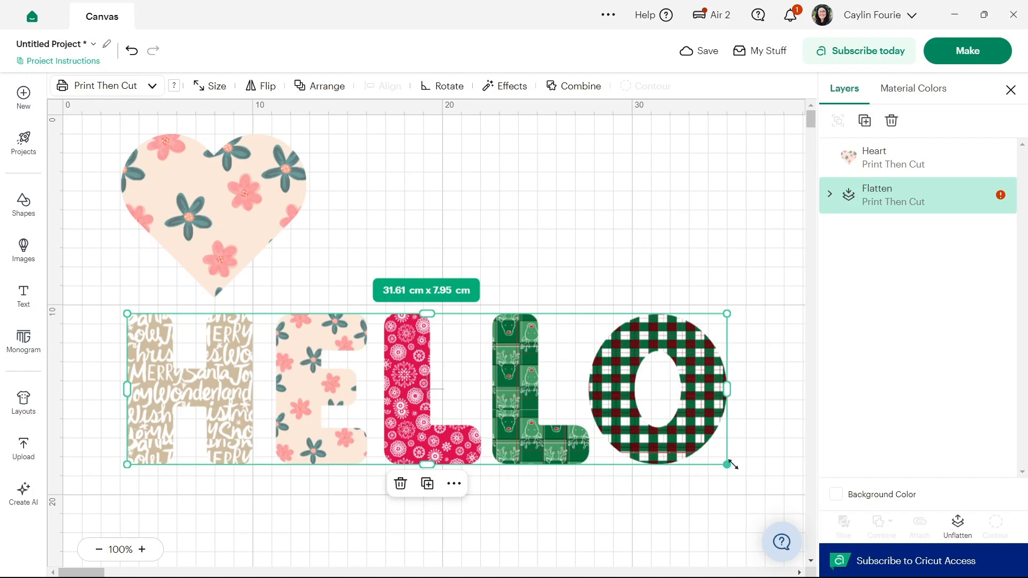
- Resize the flattened HELLO proportionally to about 34.1 cm by 8.6 cm
drag(719, 464, 629, 480)
click(701, 334)
click(522, 383)
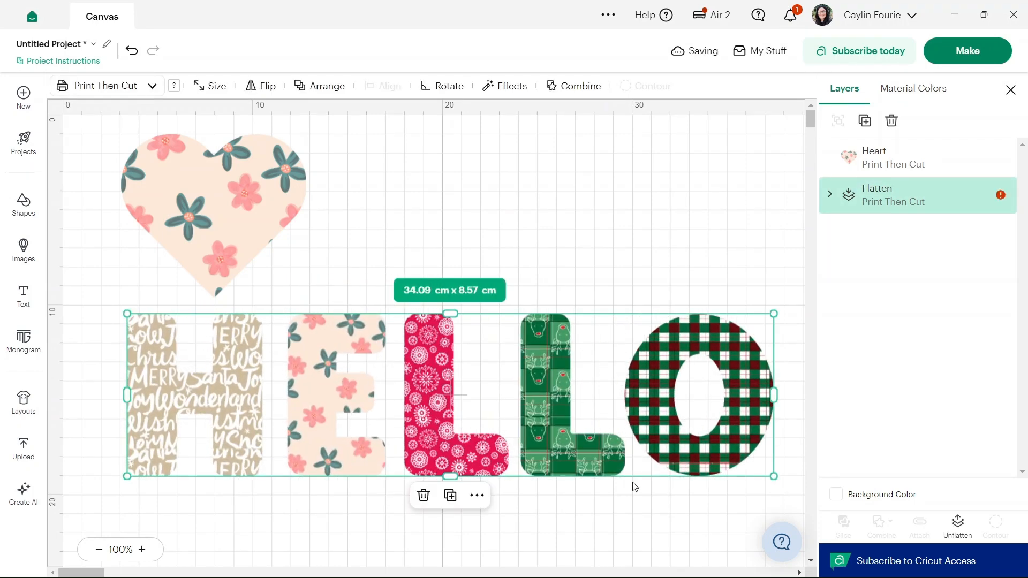
click(673, 267)
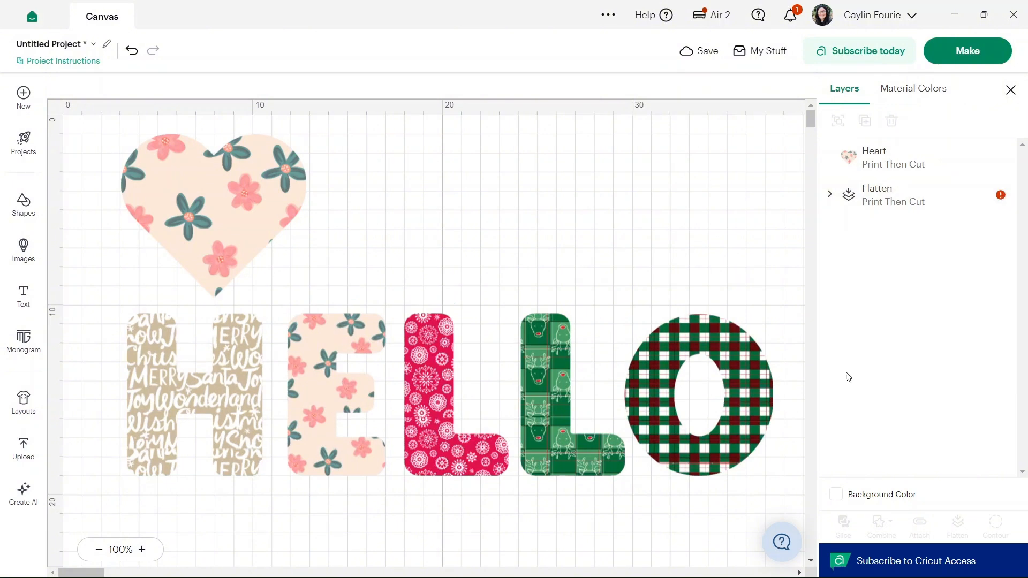
- Shrink the flattened HELLO proportionally to about 25 cm wide so it fits the Print Then Cut size limit
click(766, 395)
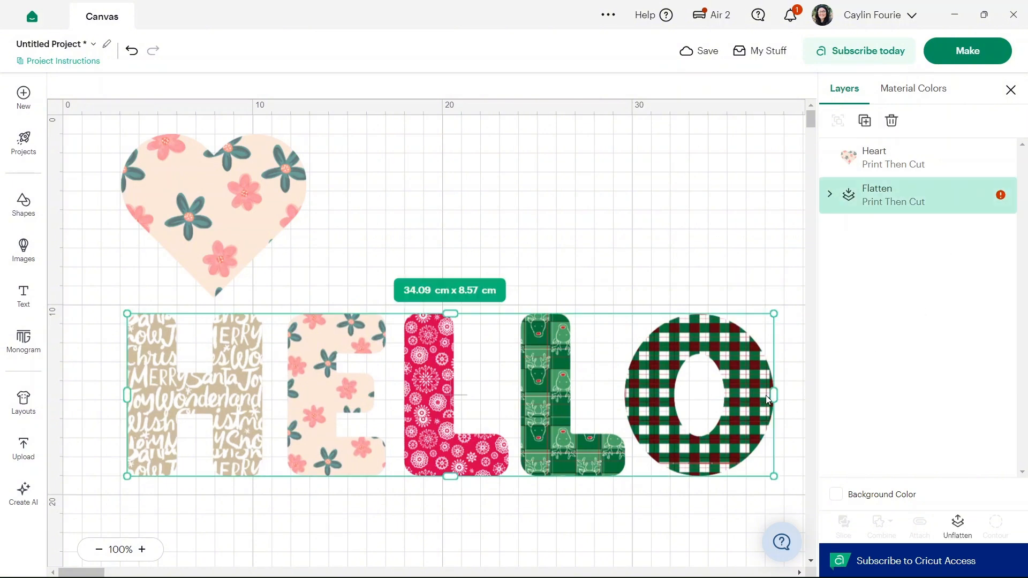
drag(768, 474, 605, 433)
click(682, 333)
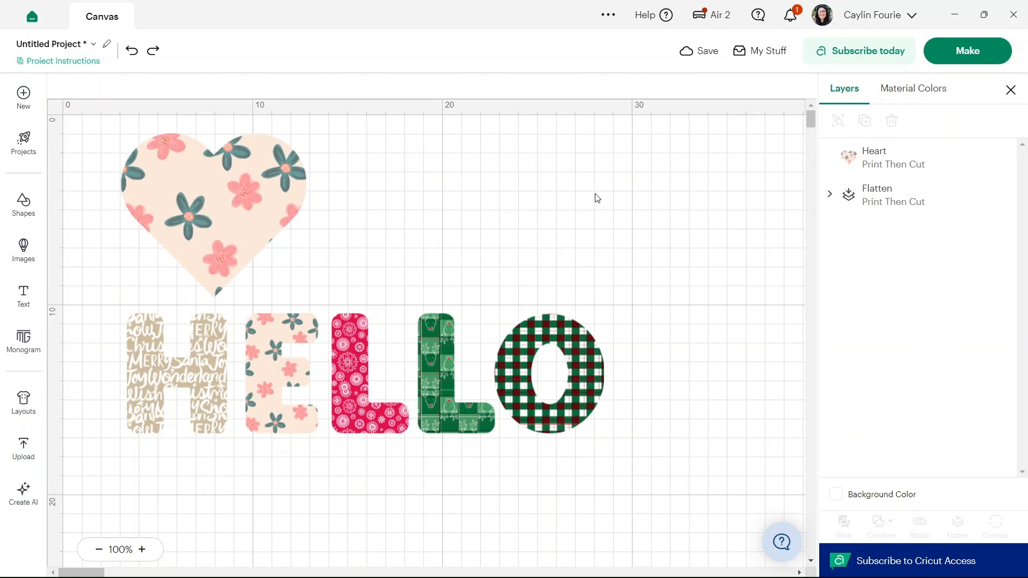
- Scale the heart's floral pattern fill to 82 and flip the pattern both horizontally and vertically
click(254, 216)
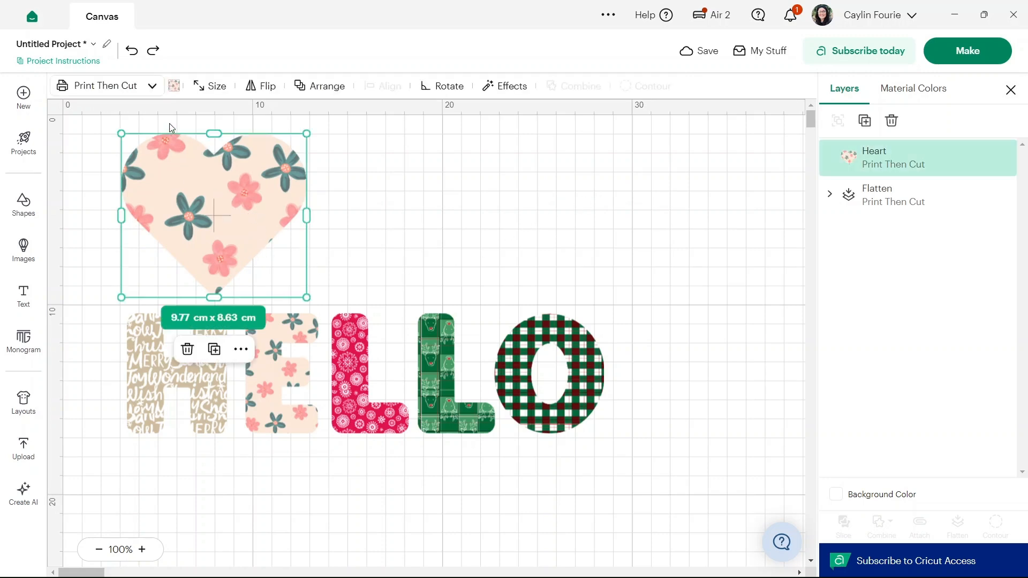
click(174, 86)
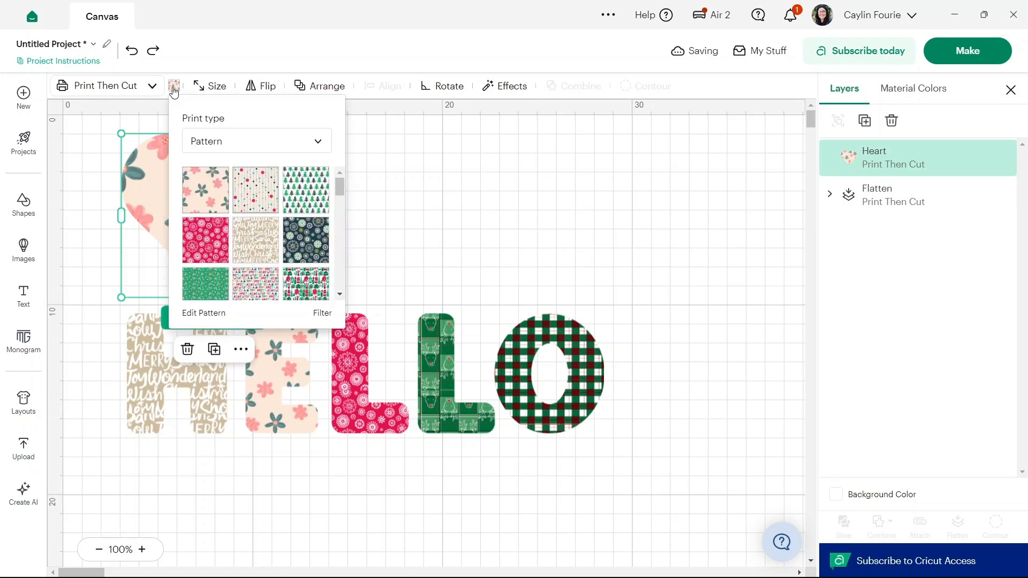
click(220, 314)
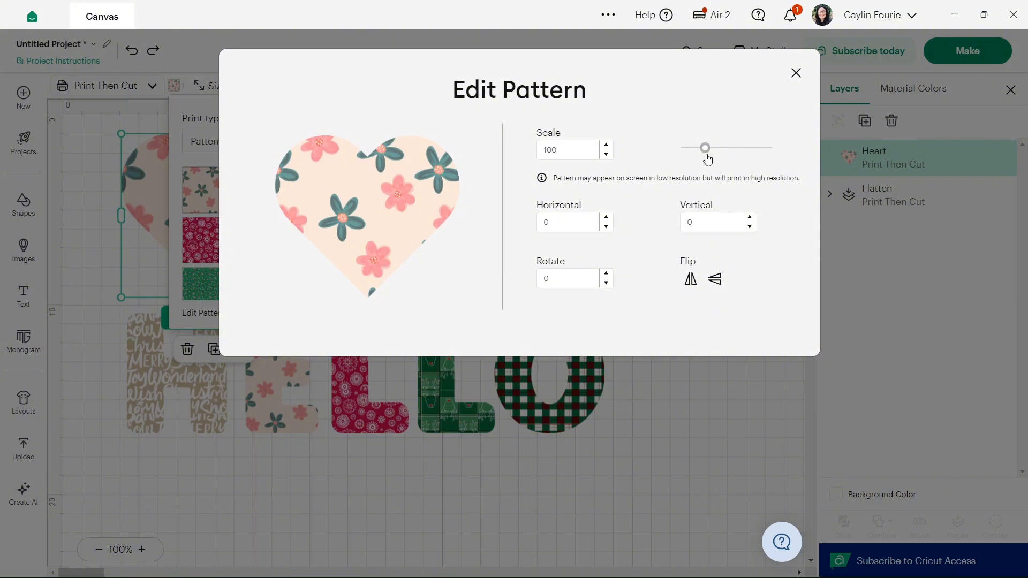
mouse_move(705, 148)
mouse_down()
mouse_move(741, 148)
mouse_move(701, 157)
mouse_up()
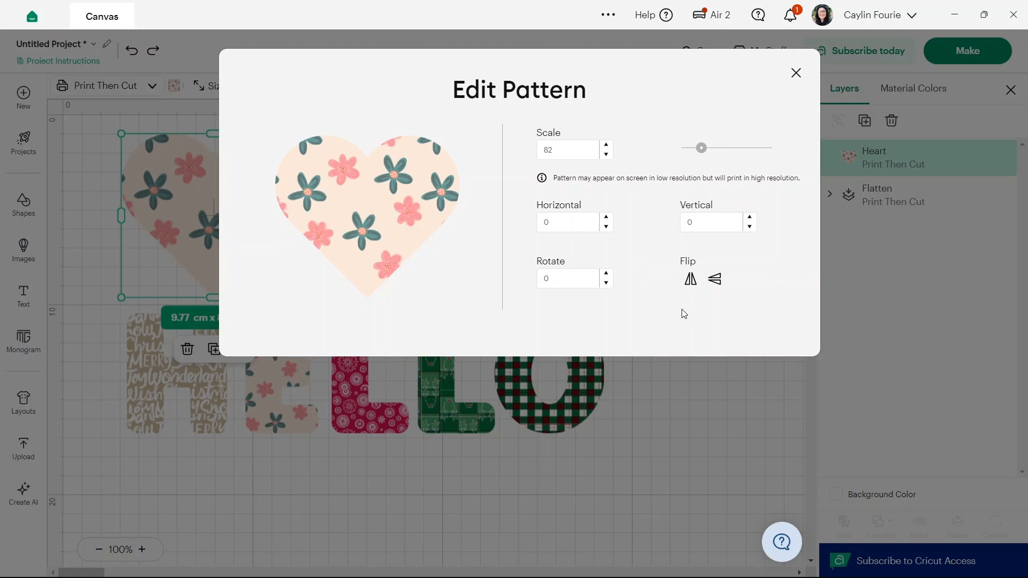
click(690, 287)
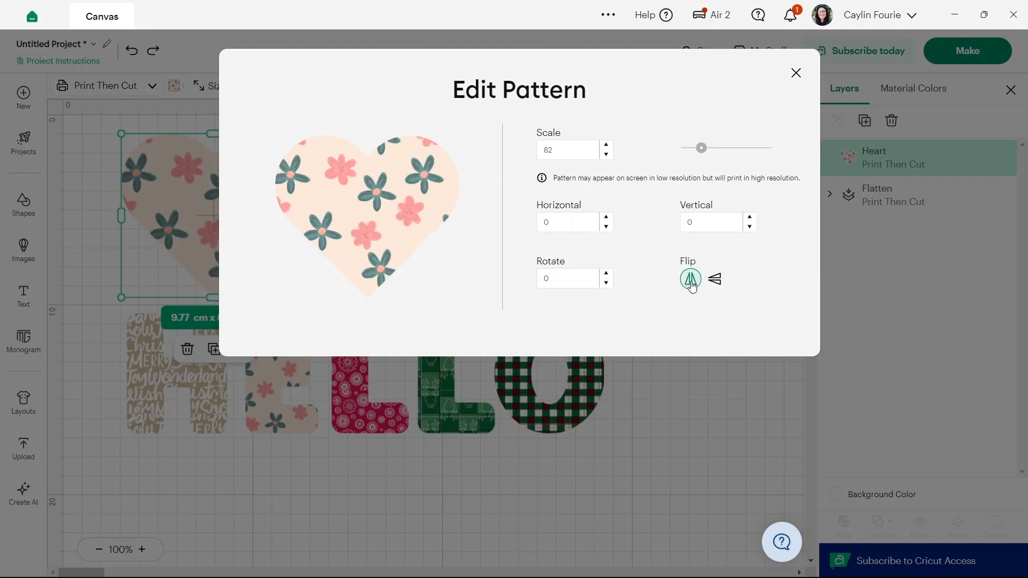
click(719, 284)
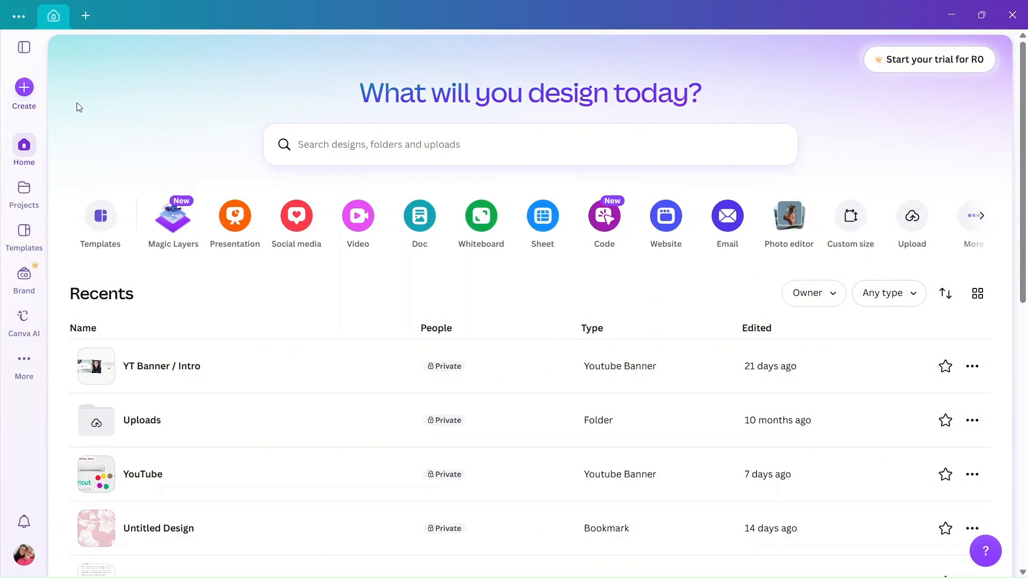
- Switch to Canva and create a new custom-size design measuring 12 by 12 inches
click(24, 88)
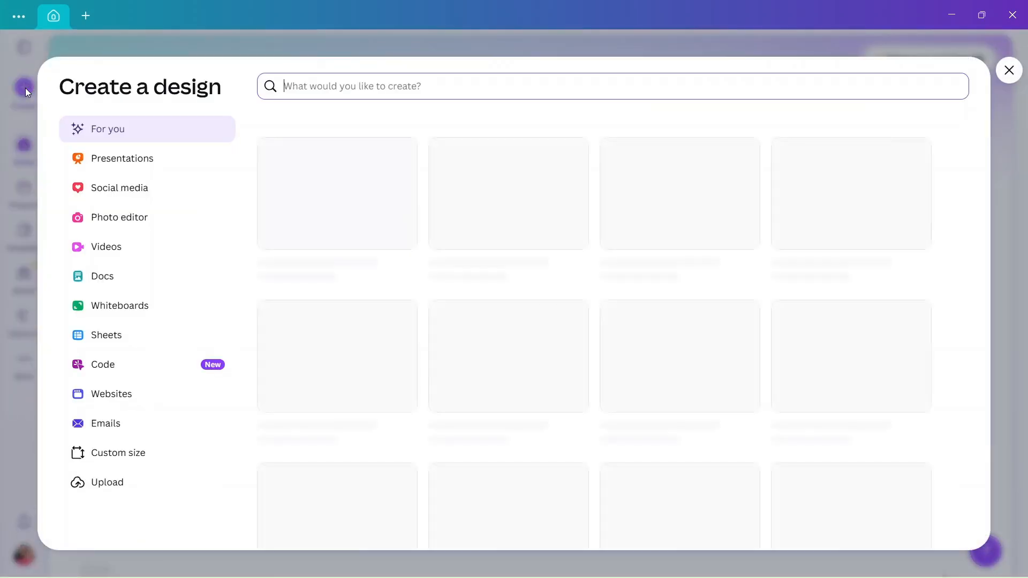
click(133, 460)
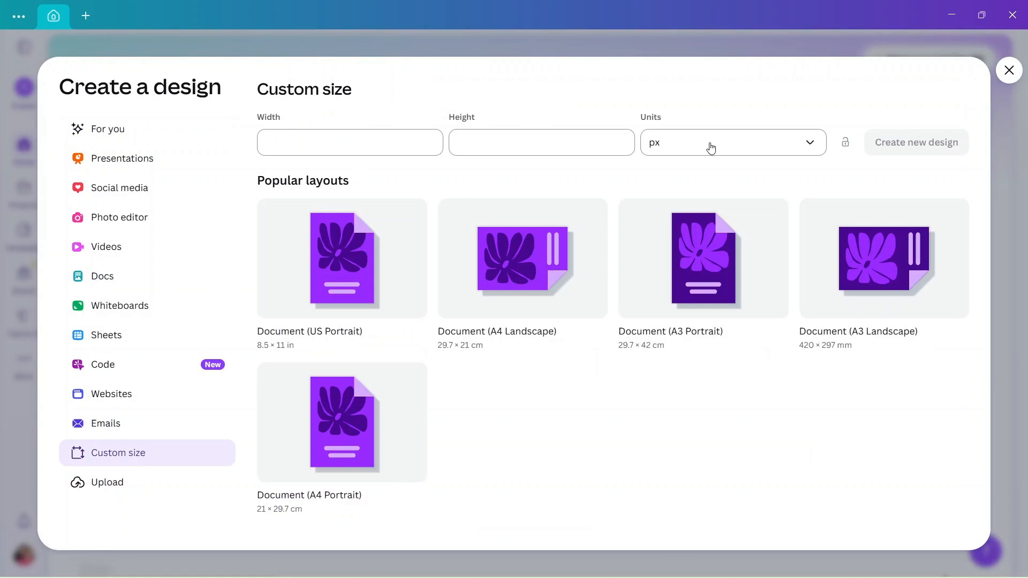
click(711, 148)
click(686, 207)
click(382, 142)
text(12)
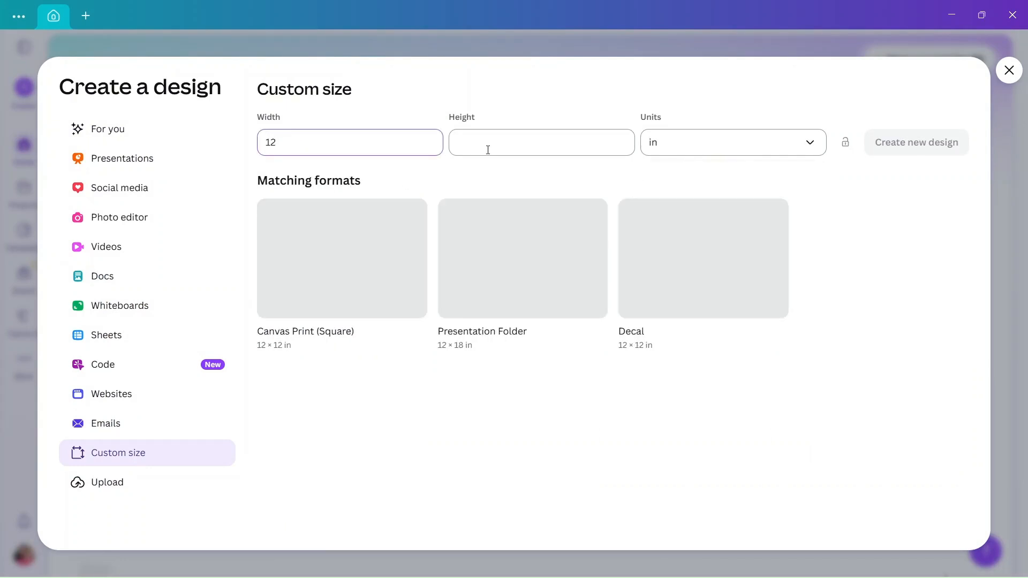
click(487, 149)
text(12)
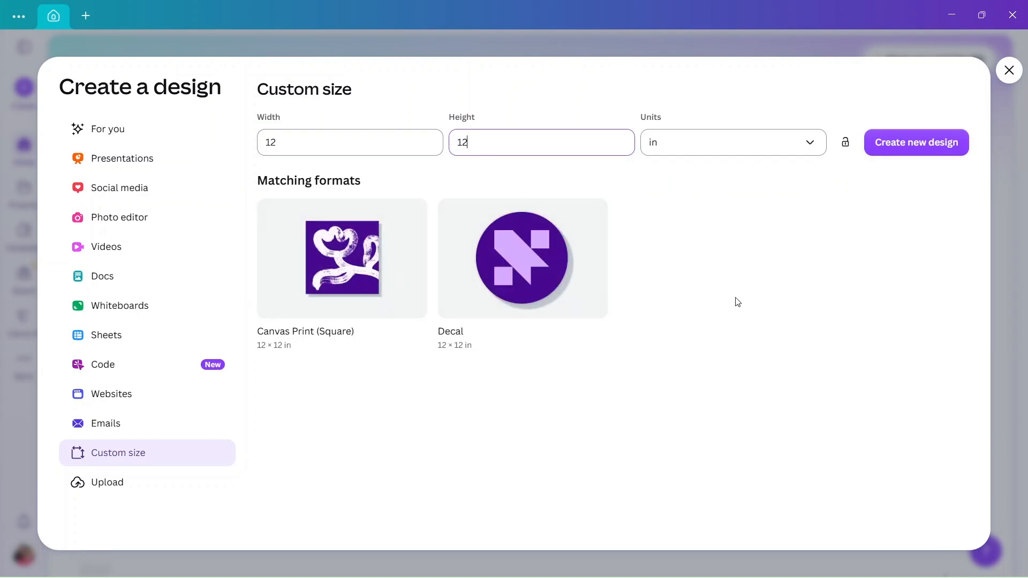
click(911, 153)
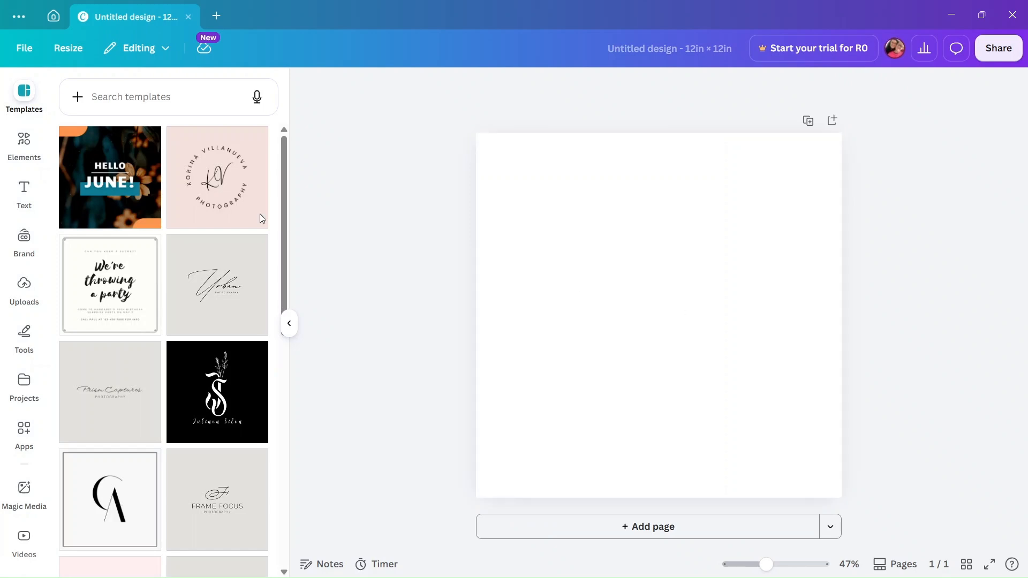
- Search the design elements for "pink blue floral pattern" and show all matching graphics
click(29, 145)
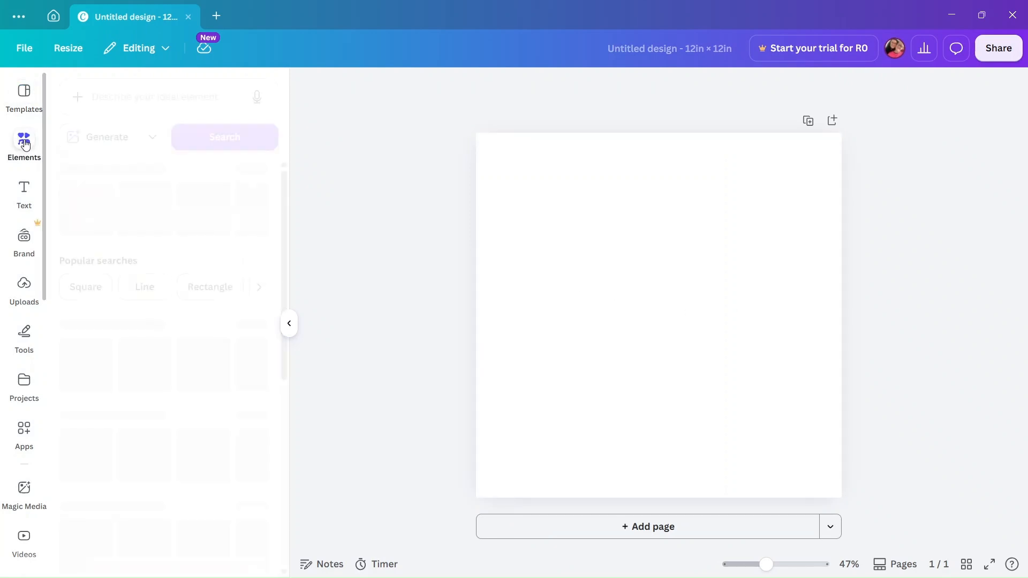
click(164, 98)
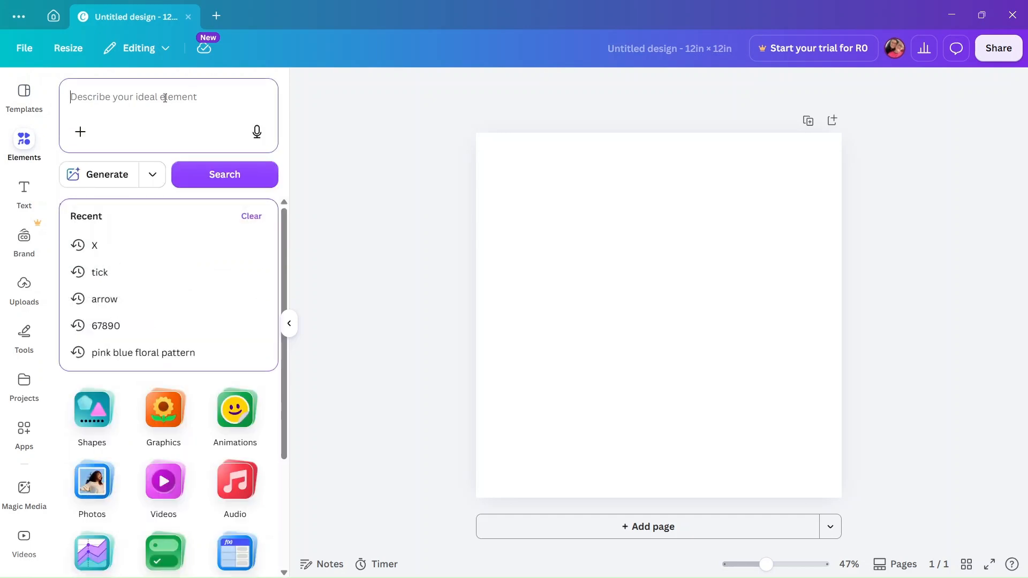
text(PATTERN)
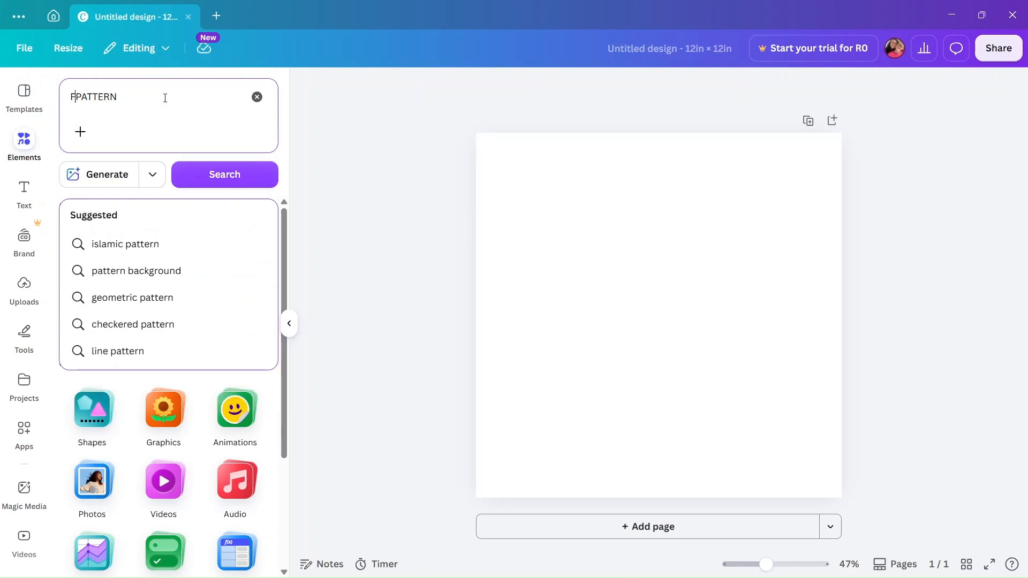
text(FLORAL)
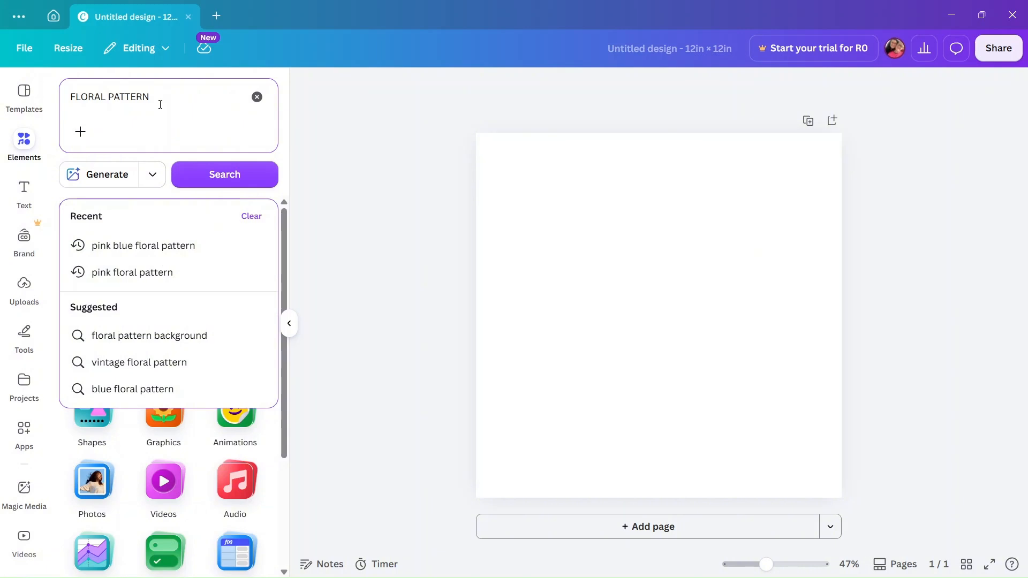
click(187, 250)
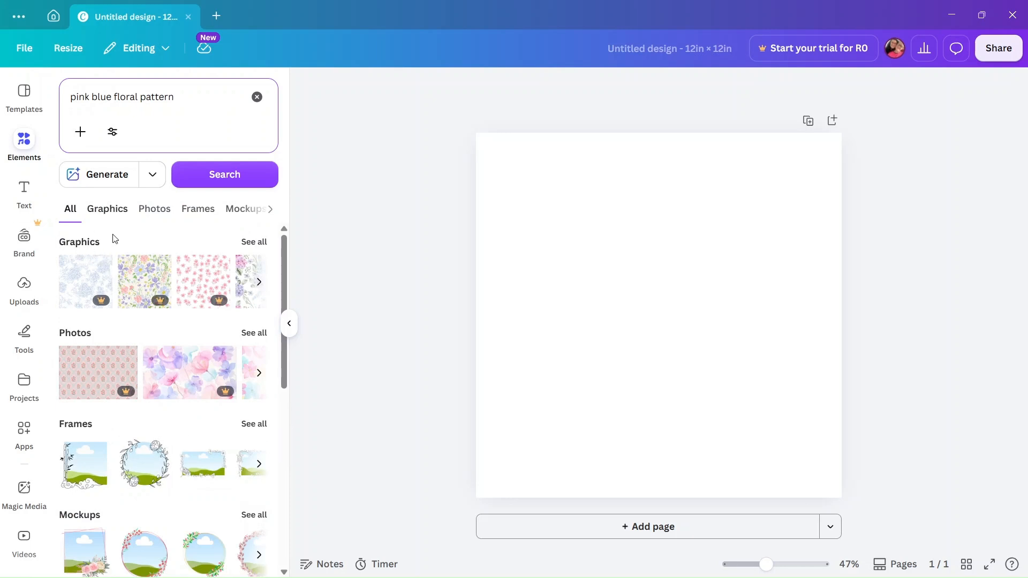
click(254, 242)
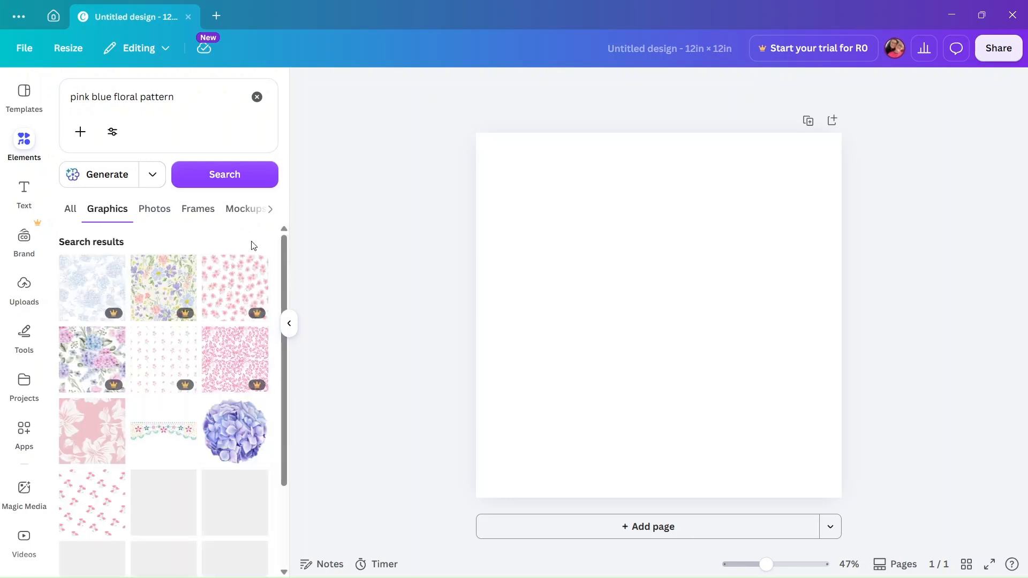
- Add the free pink pattern with large white flowers and enlarge it from the page corner to cover the whole square page
scroll(185, 356, down, 5)
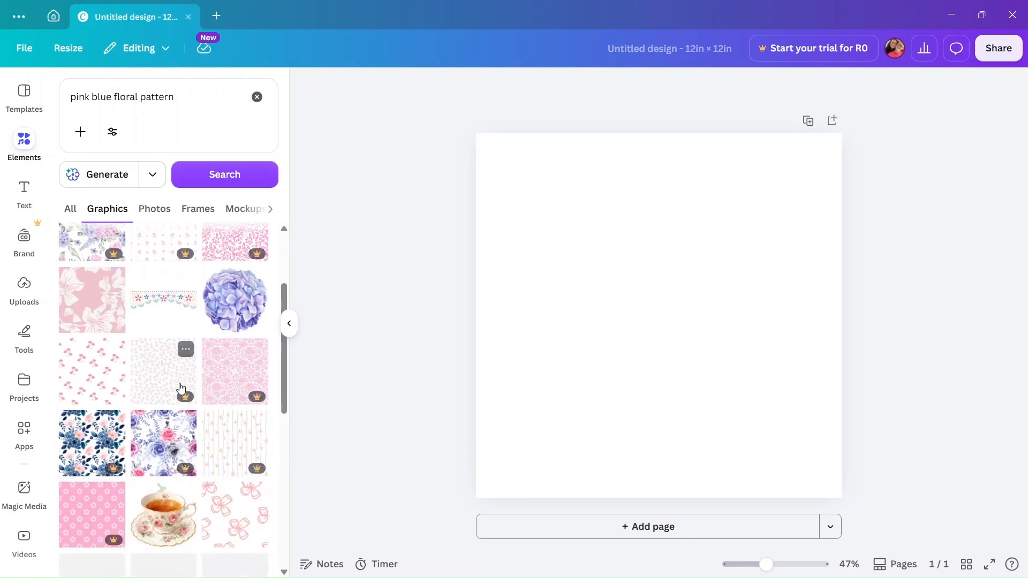
scroll(181, 389, up, 5)
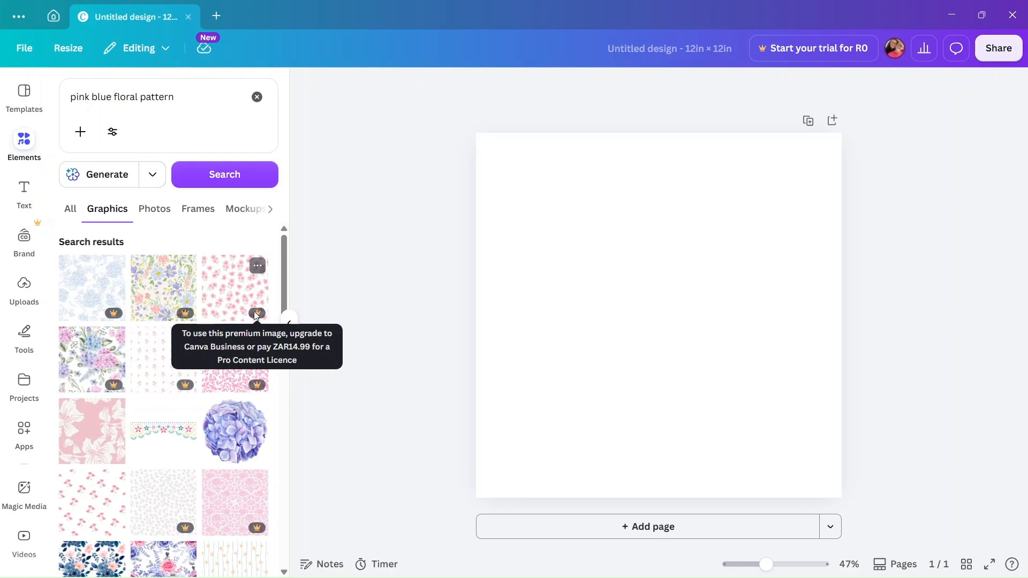
scroll(204, 414, down, 5)
scroll(201, 412, down, 4)
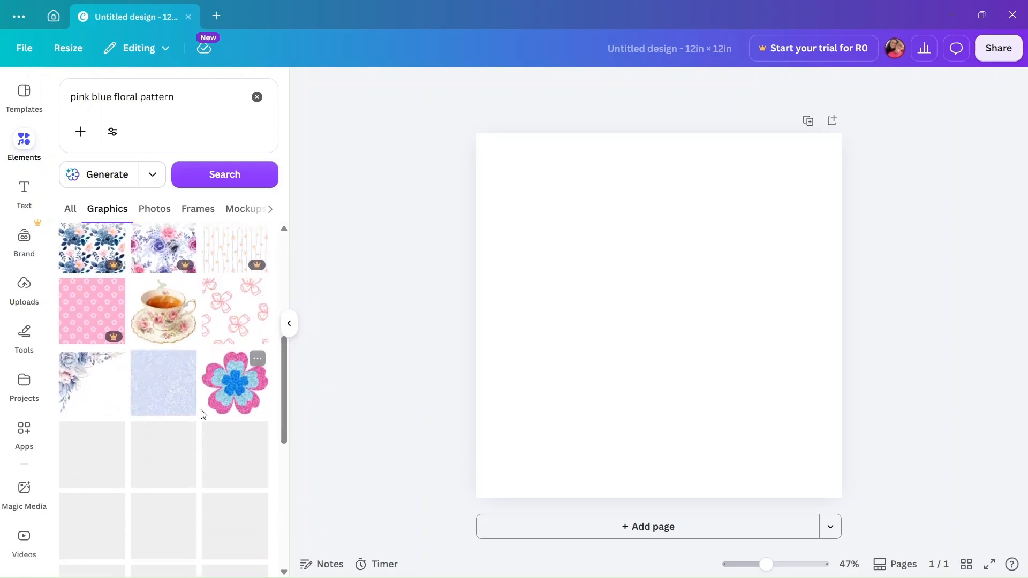
scroll(124, 389, up, 6)
scroll(124, 390, up, 2)
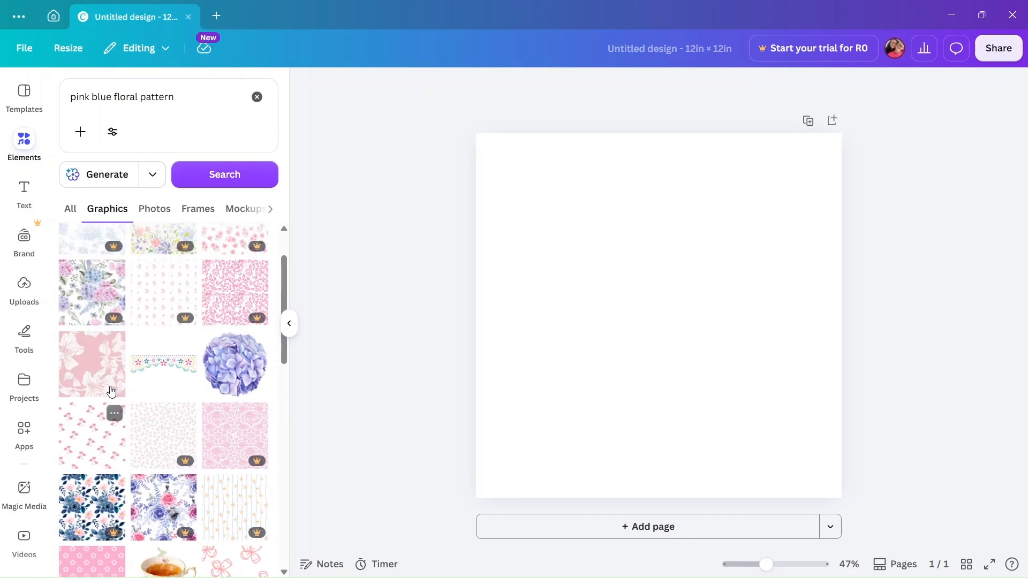
click(96, 366)
drag(640, 327, 603, 290)
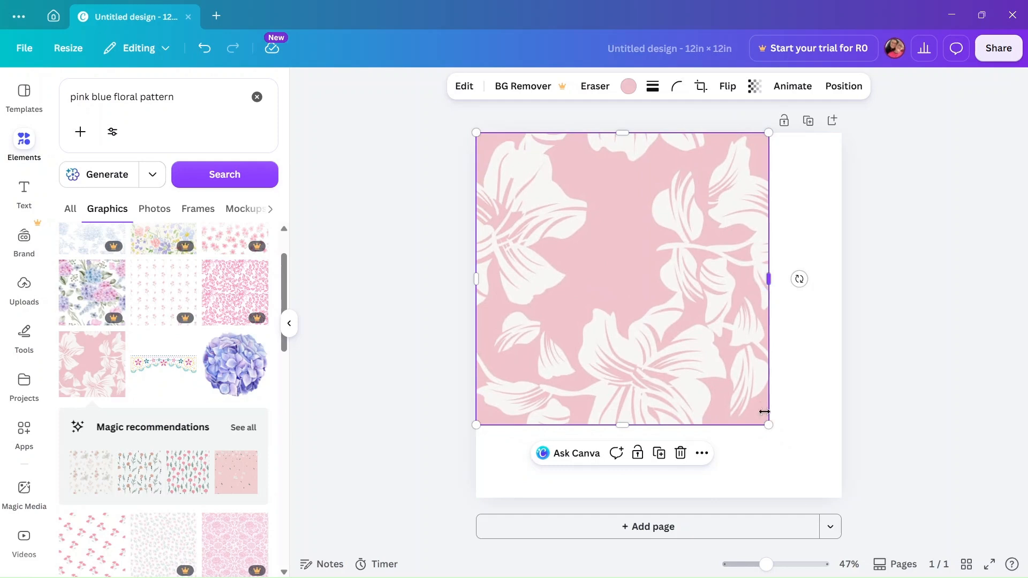
drag(769, 425, 841, 498)
click(954, 407)
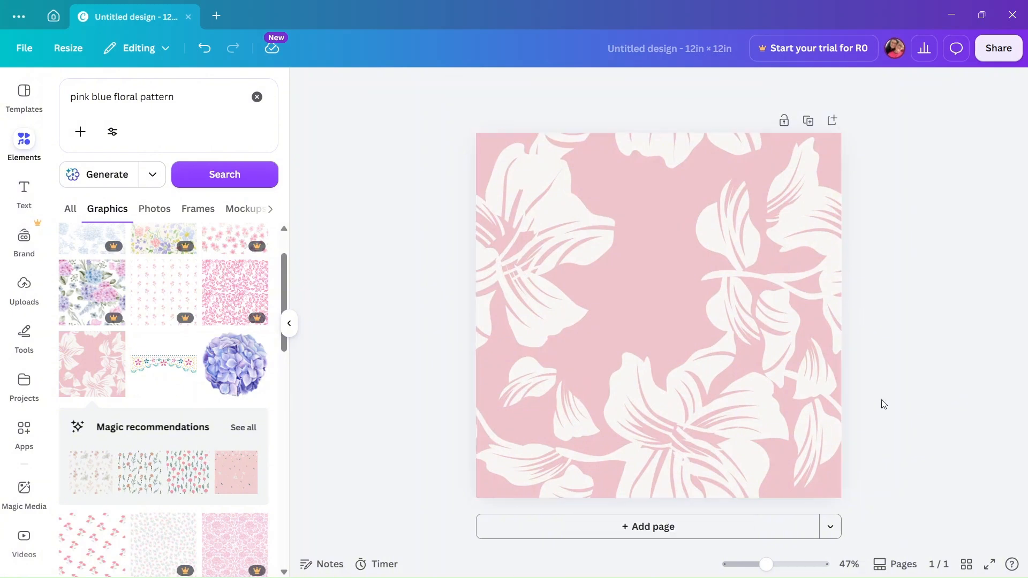
click(289, 323)
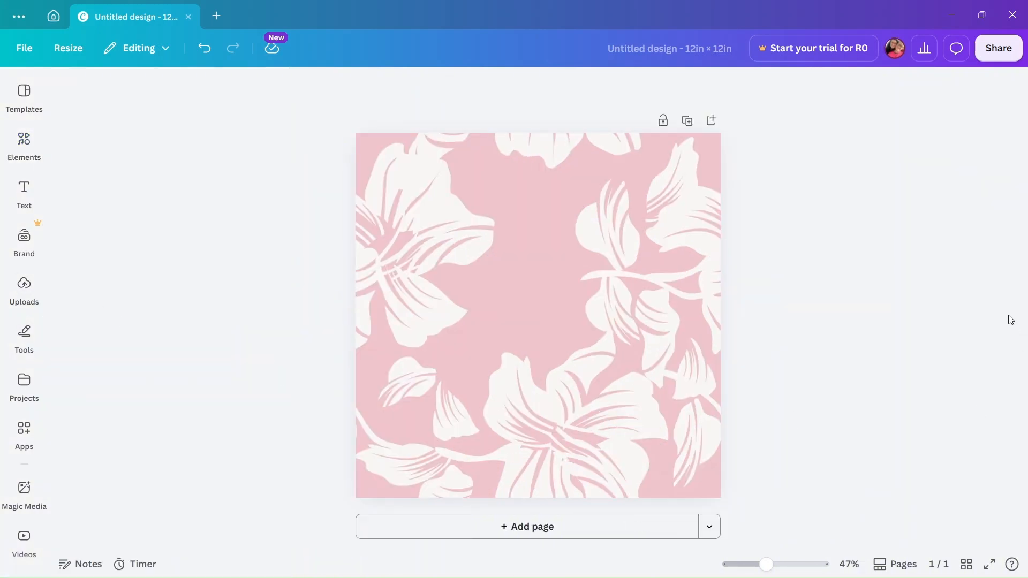
- Download the pink floral design as a PNG and save it as "Untitled design" in the Downloads folder
click(992, 54)
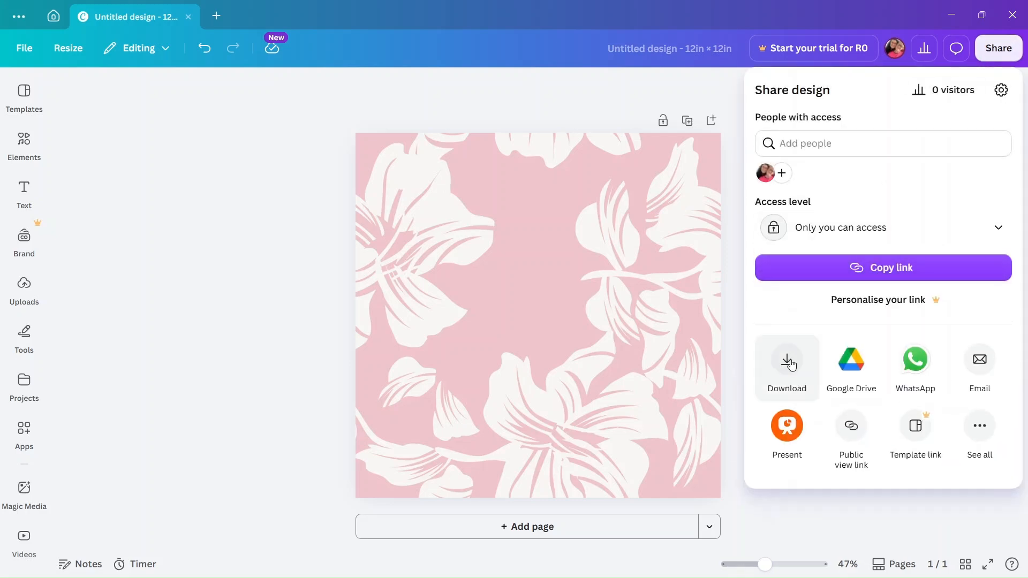
click(790, 364)
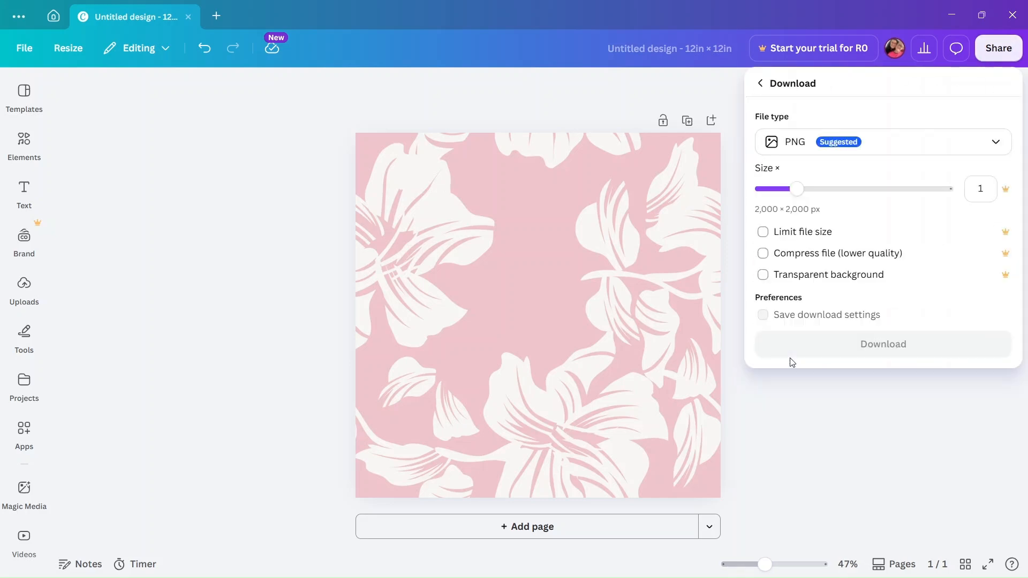
click(837, 145)
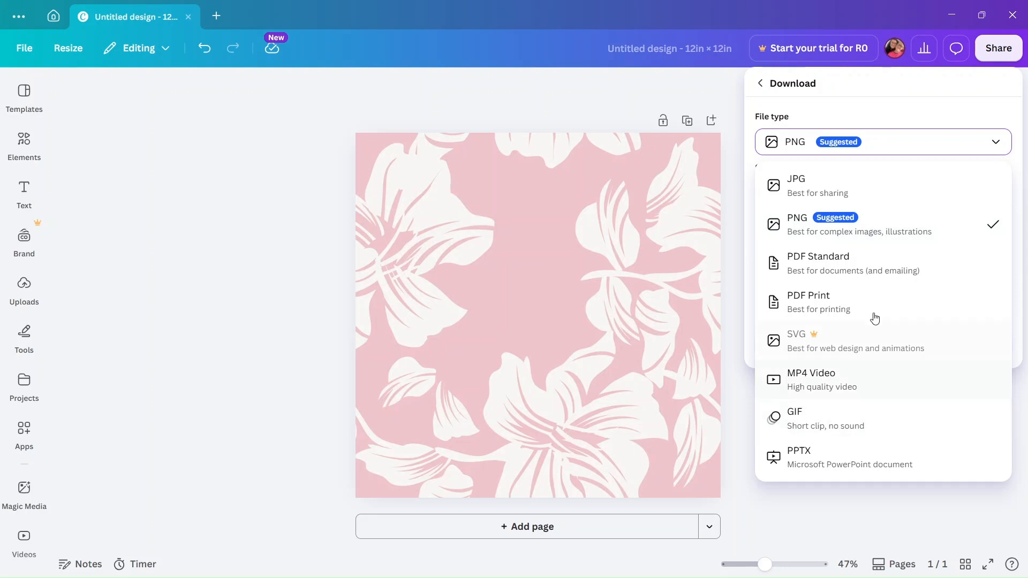
click(854, 229)
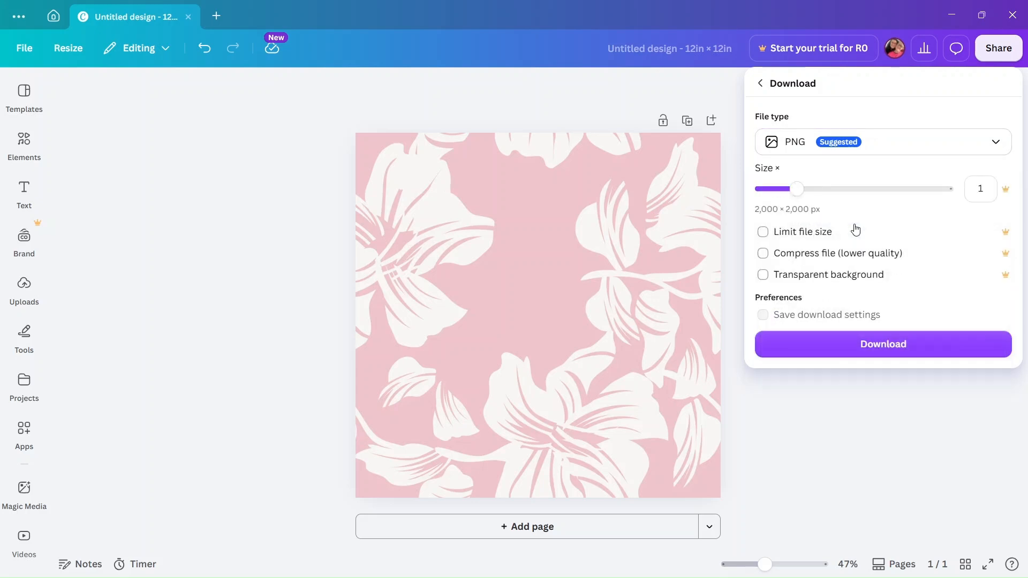
click(881, 351)
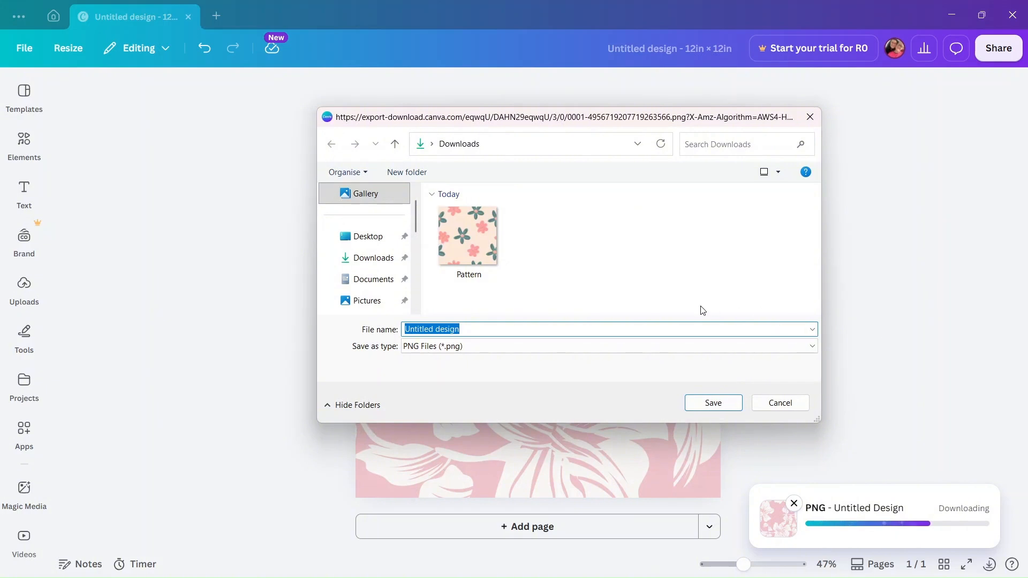
click(384, 262)
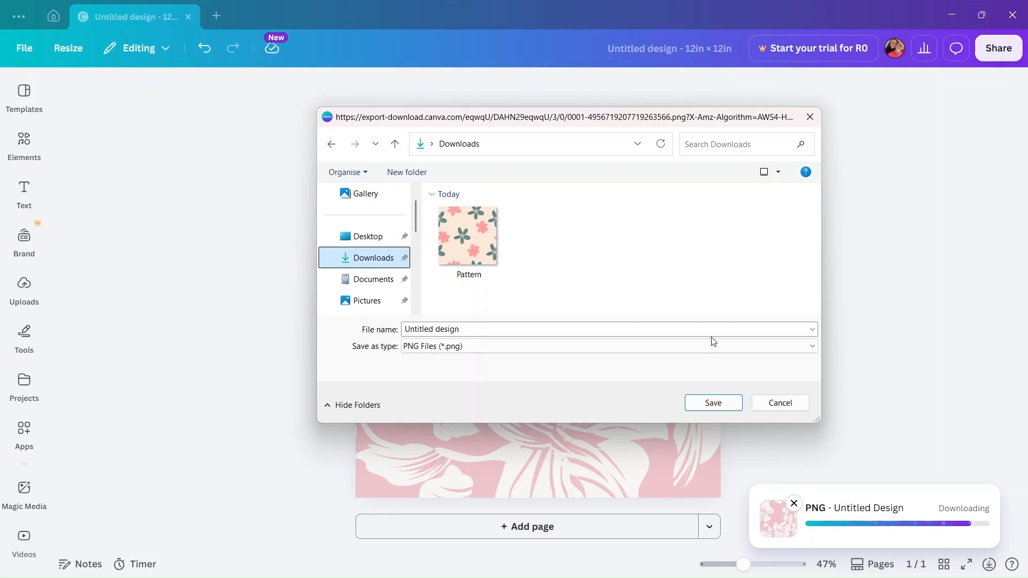
click(688, 403)
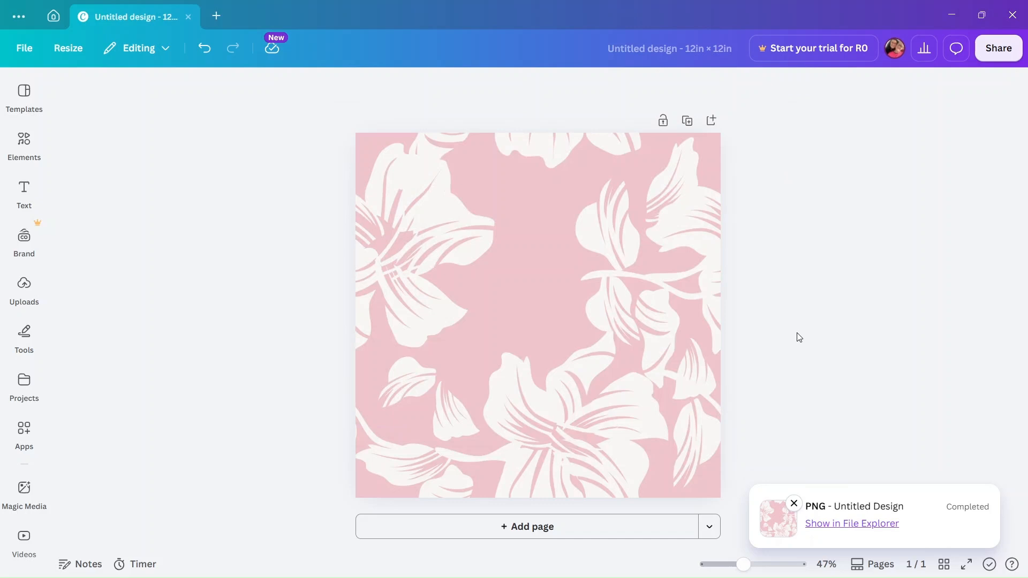